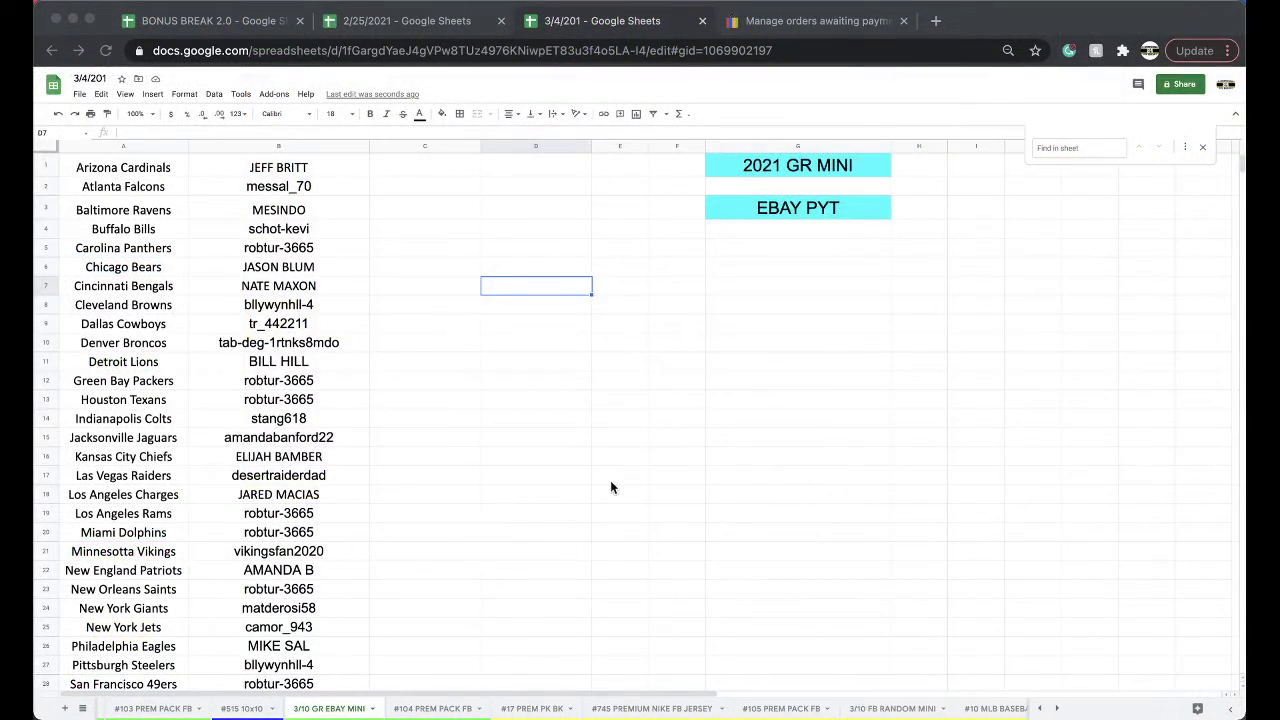
Sort the whole sheet A to Z by the buyer names in column B
{"action": "left_click", "coordinate": [240, 145]}
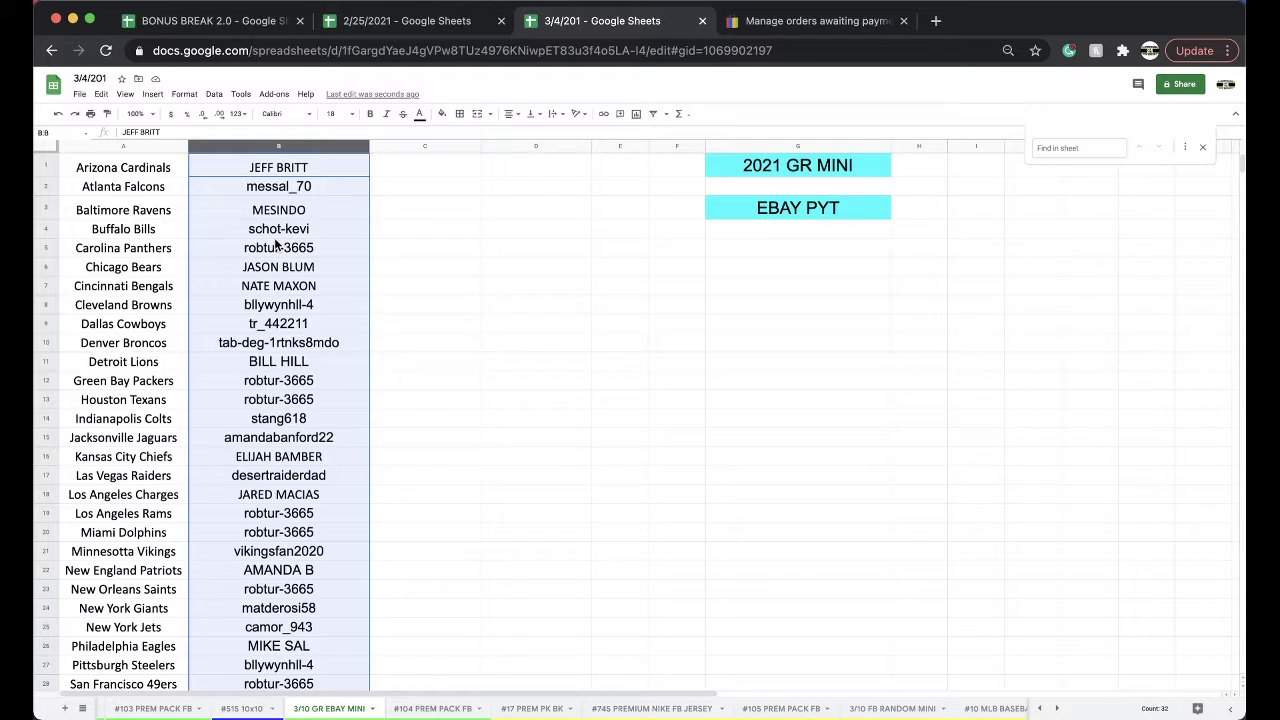
{"action": "left_click", "coordinate": [184, 94]}
{"action": "mouse_move", "coordinate": [214, 94]}
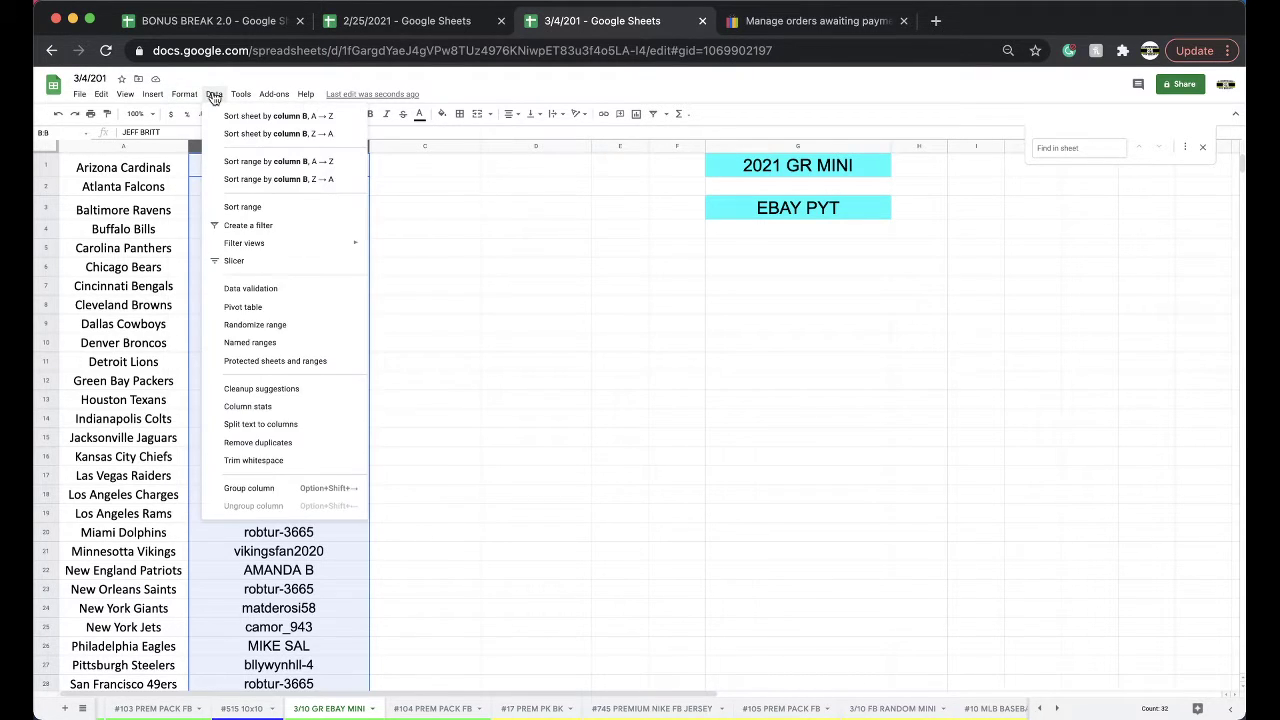
{"action": "left_click", "coordinate": [226, 117]}
{"action": "left_click", "coordinate": [401, 295]}
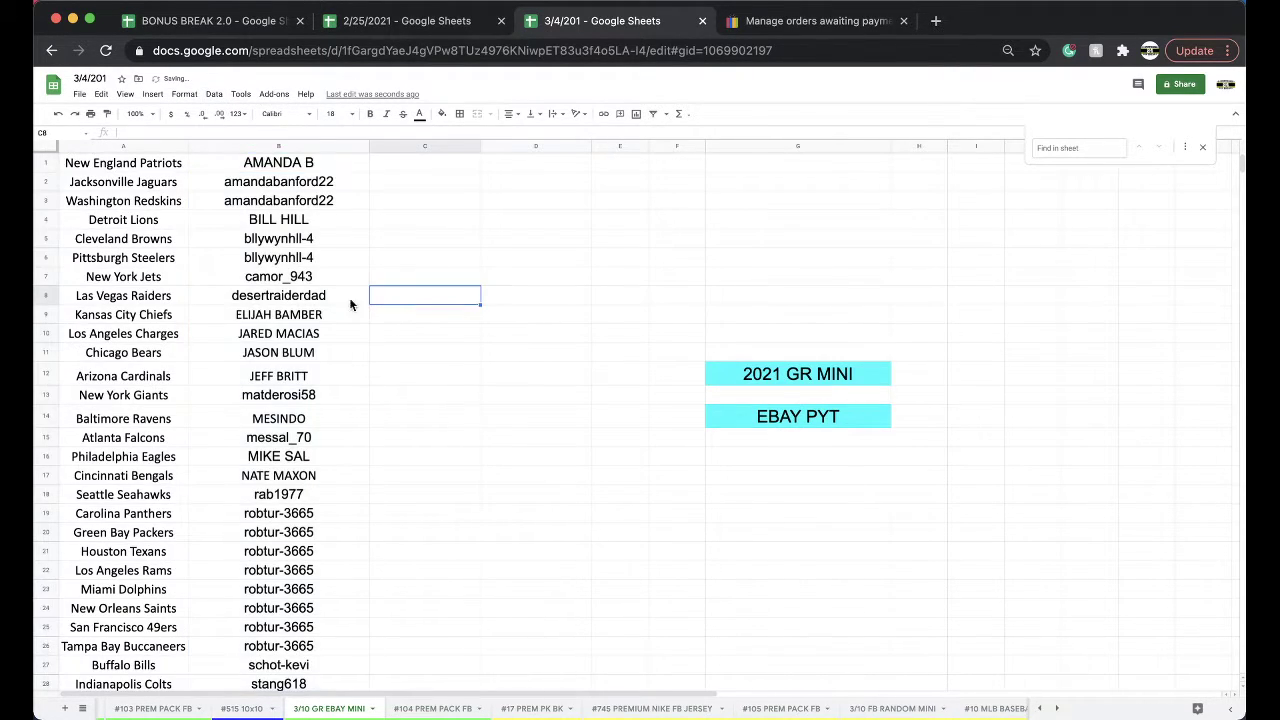
Select one buyer's block of grouped team rows to check the sort
{"action": "scroll", "coordinate": [330, 300], "scroll_direction": "down", "scroll_amount": 2}
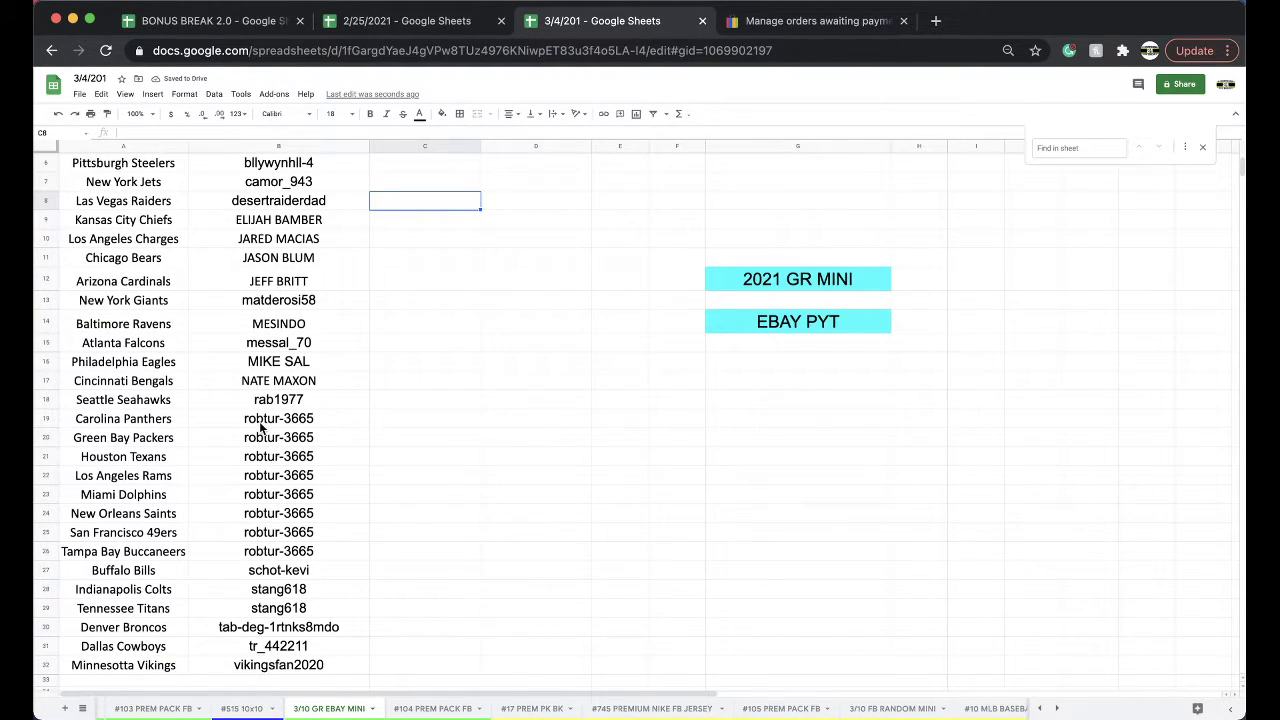
{"action": "left_click_drag", "start_coordinate": [264, 420], "coordinate": [263, 555]}
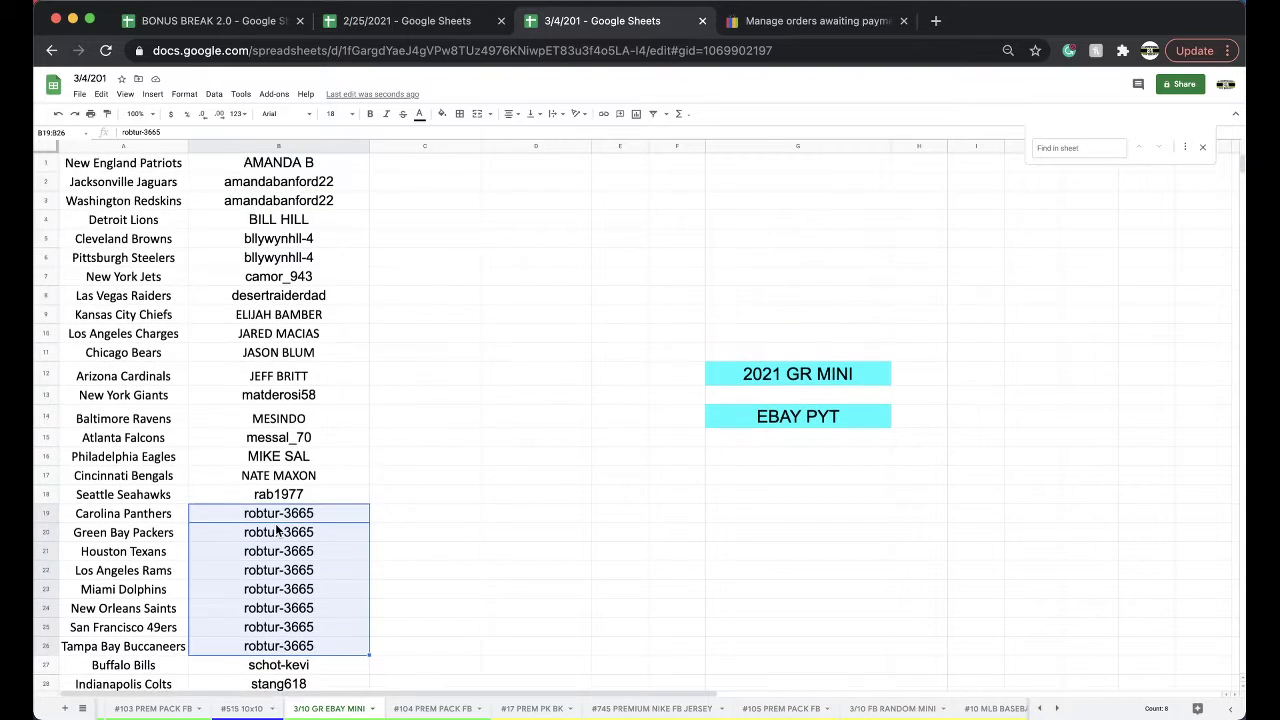
{"action": "scroll", "coordinate": [316, 320], "scroll_direction": "up", "scroll_amount": 3}
{"action": "left_click", "coordinate": [316, 320]}
Step down the buyer cells from row 1 through the Philadelphia Eagles buyer
{"action": "left_click", "coordinate": [257, 172]}
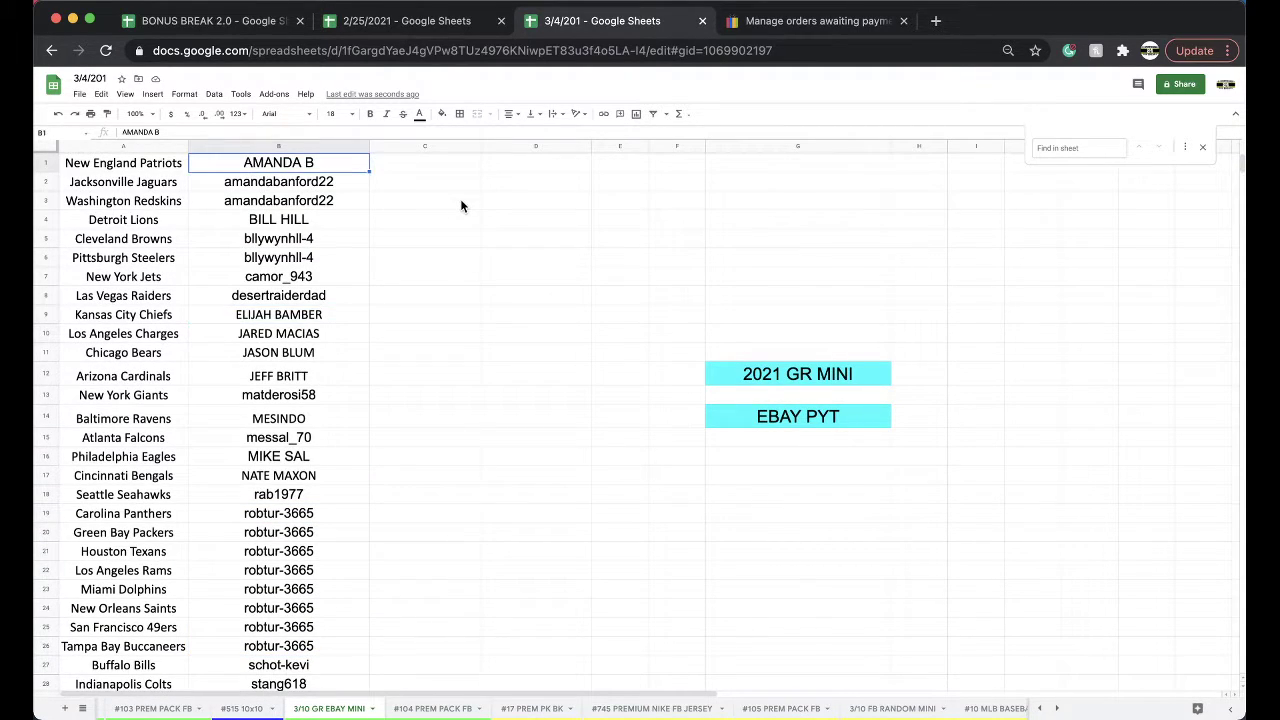
{"action": "key", "text": "Down"}
{"action": "key", "text": "Down"}
{"action": "key", "text": "Down"}
{"action": "key", "text": "Down"}
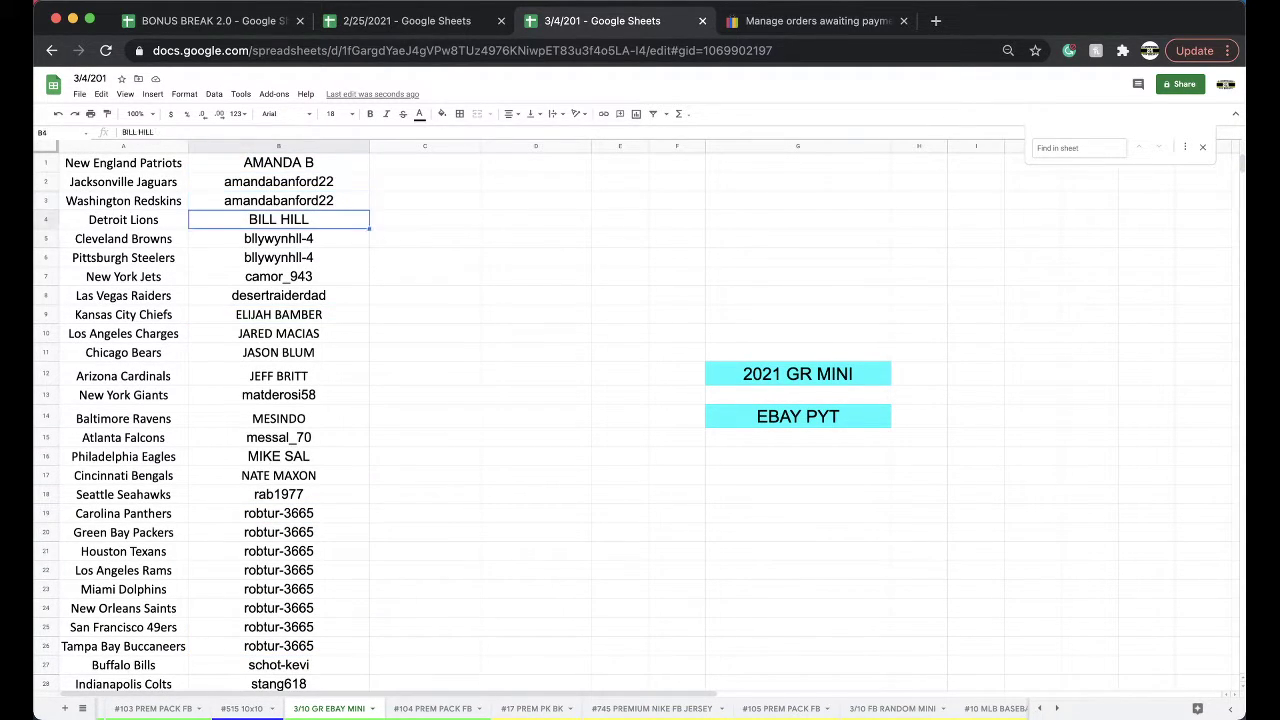
{"action": "key", "text": "Down"}
{"action": "key", "text": "Down"}
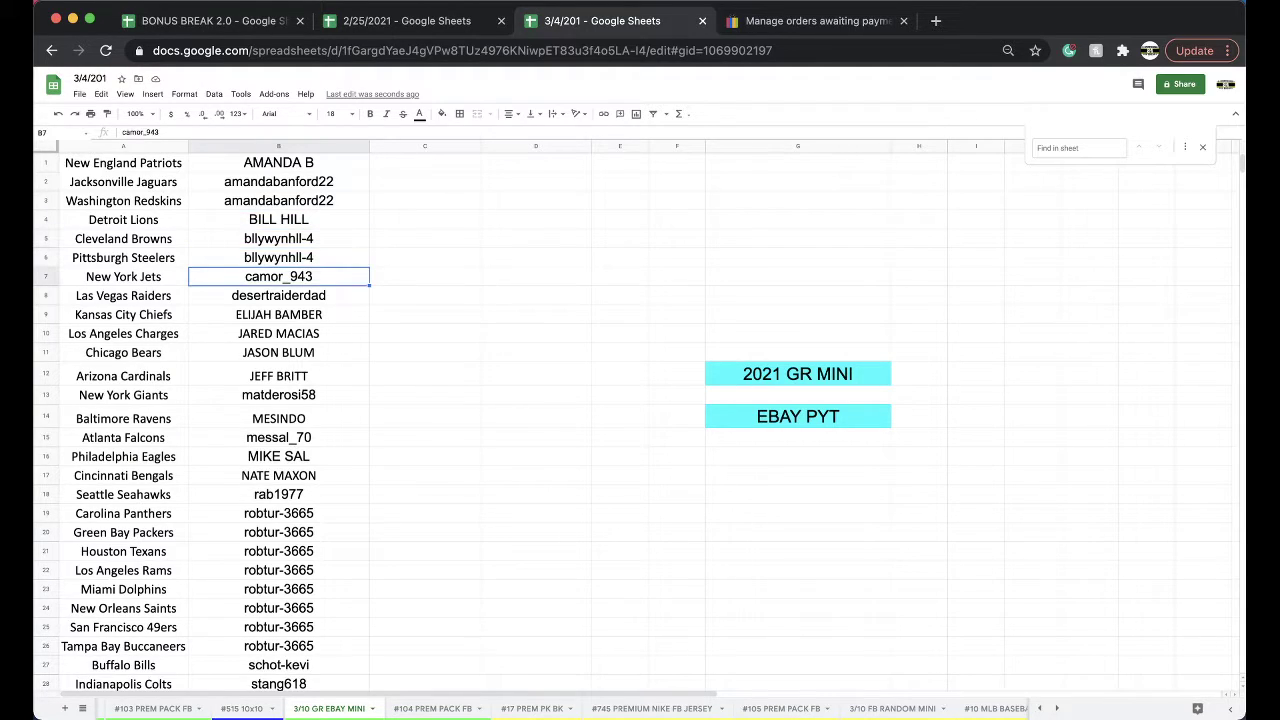
{"action": "key", "text": "Down"}
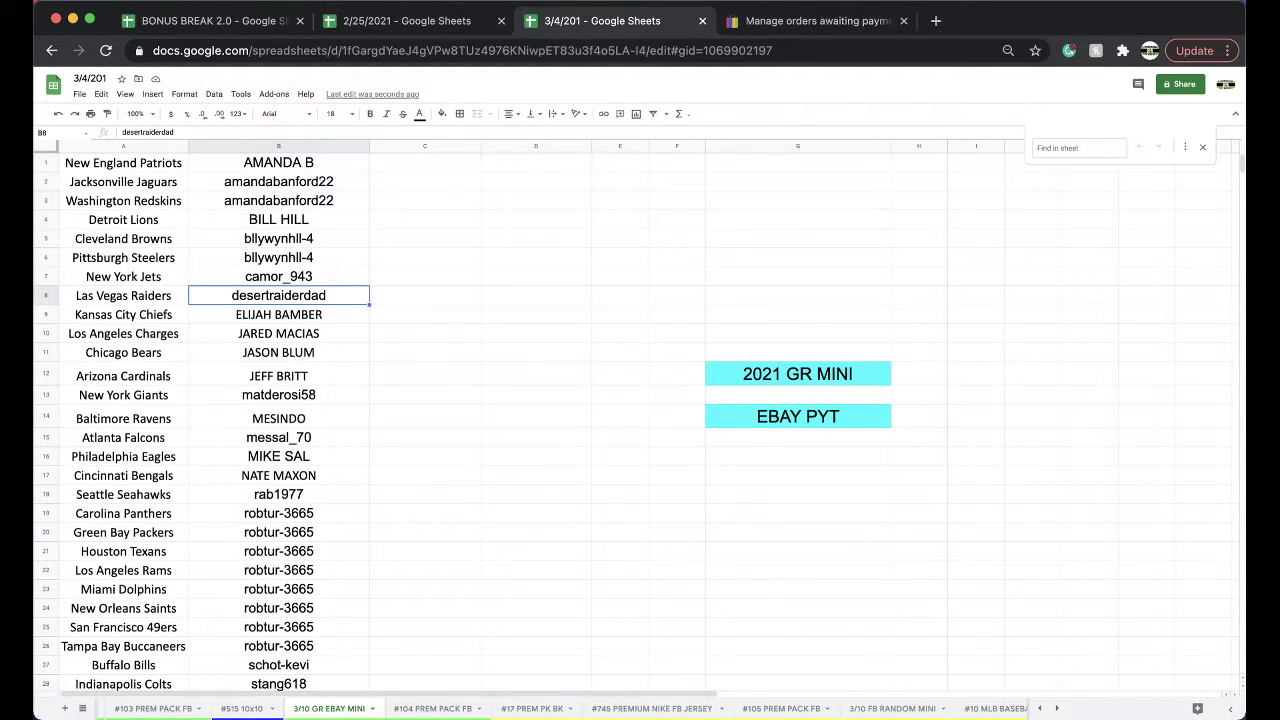
{"action": "key", "text": "Down"}
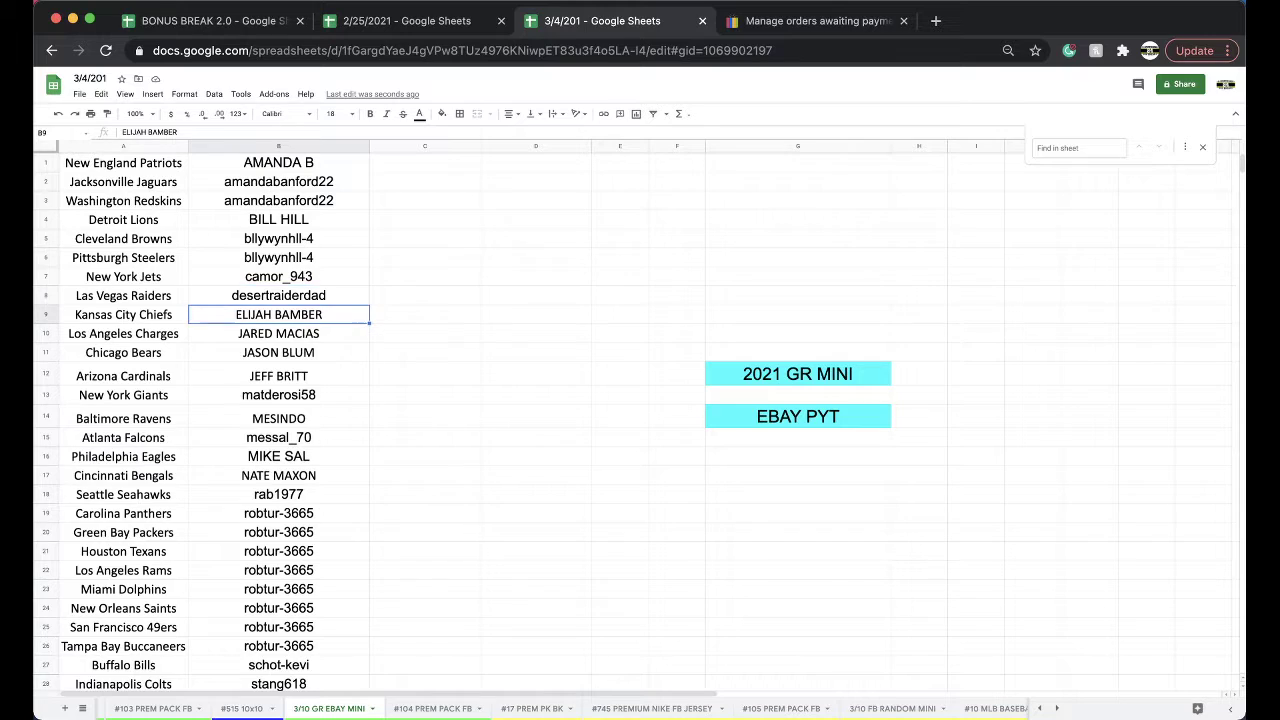
{"action": "key", "text": "Down"}
{"action": "key", "text": "Down"}
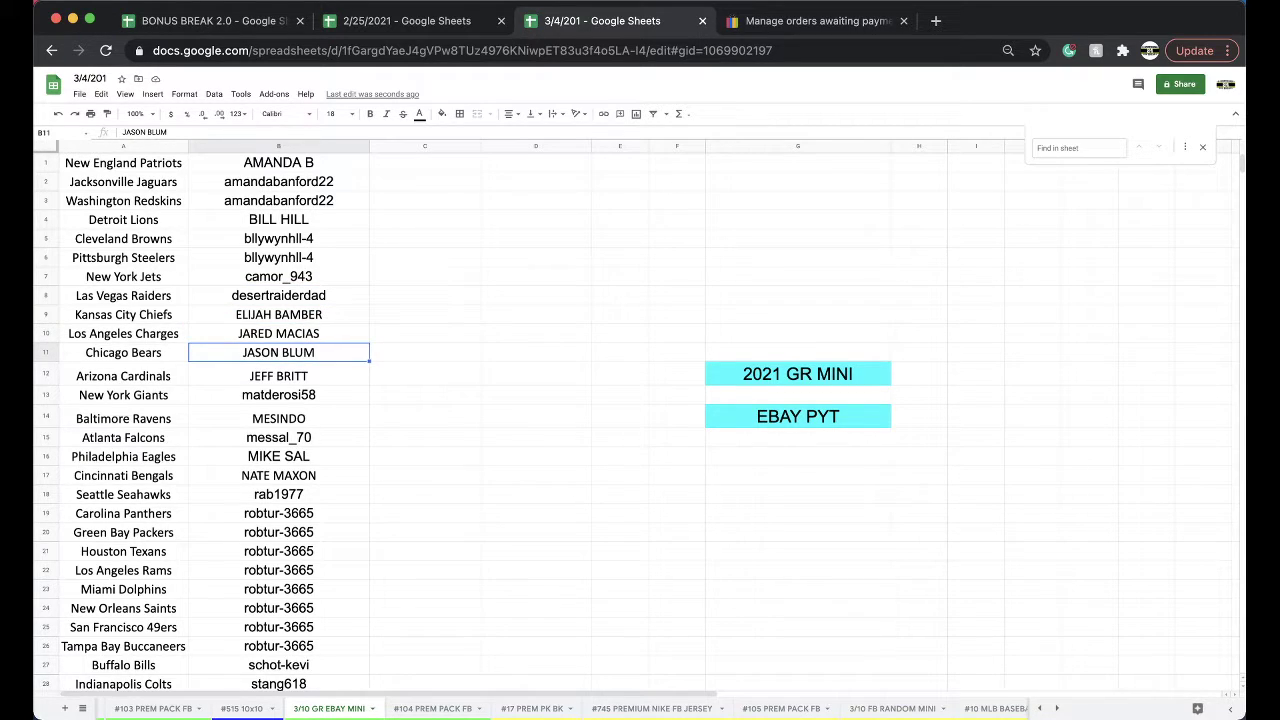
{"action": "key", "text": "Down"}
{"action": "key", "text": "Down"}
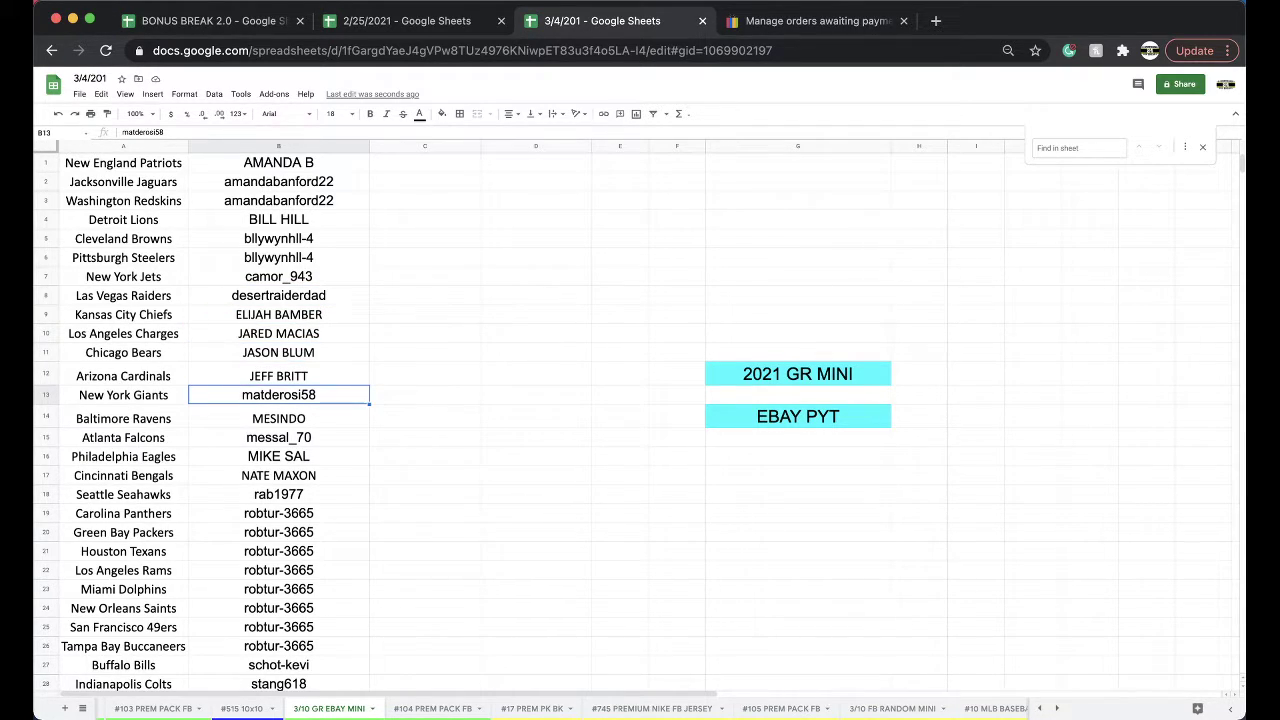
{"action": "key", "text": "Down"}
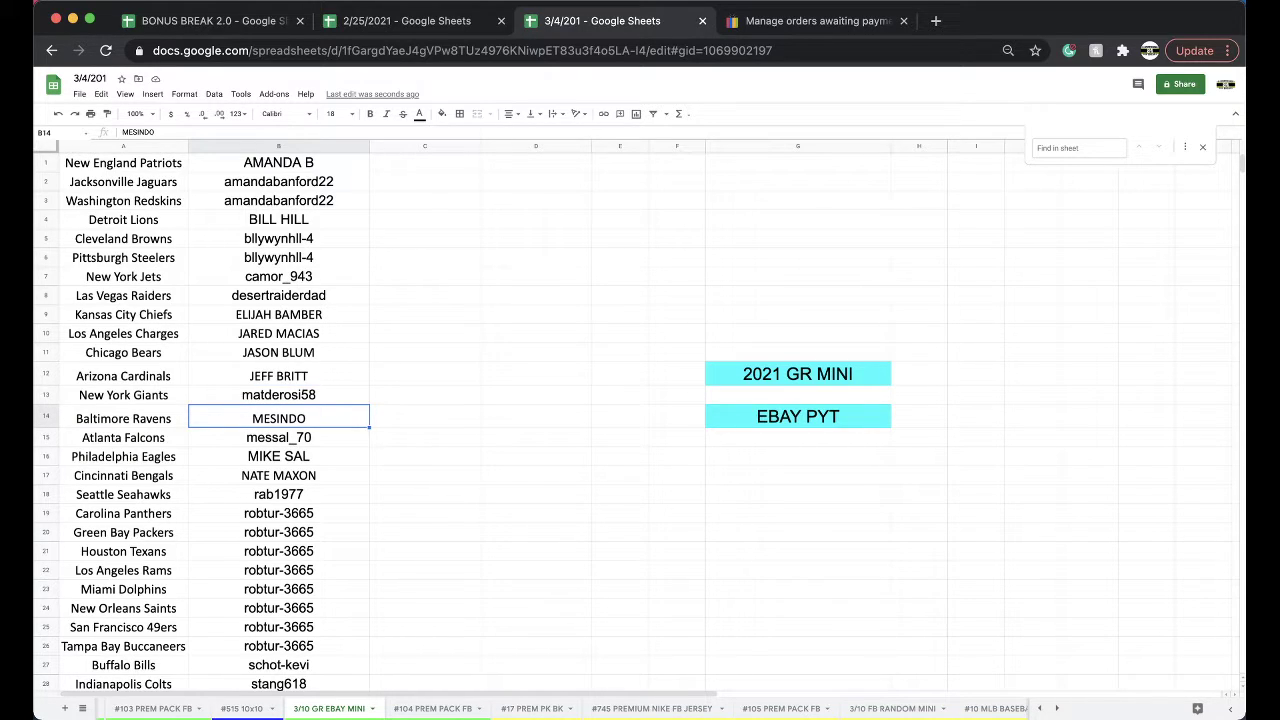
{"action": "key", "text": "Down"}
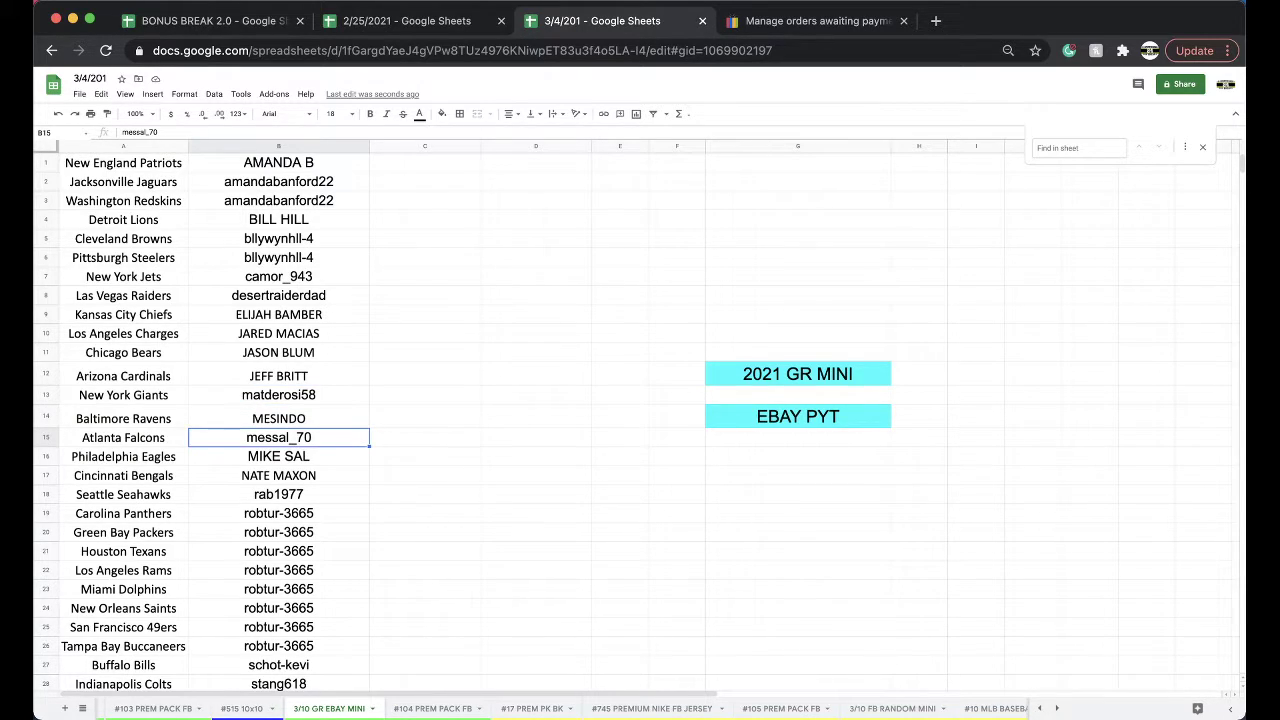
{"action": "key", "text": "Down"}
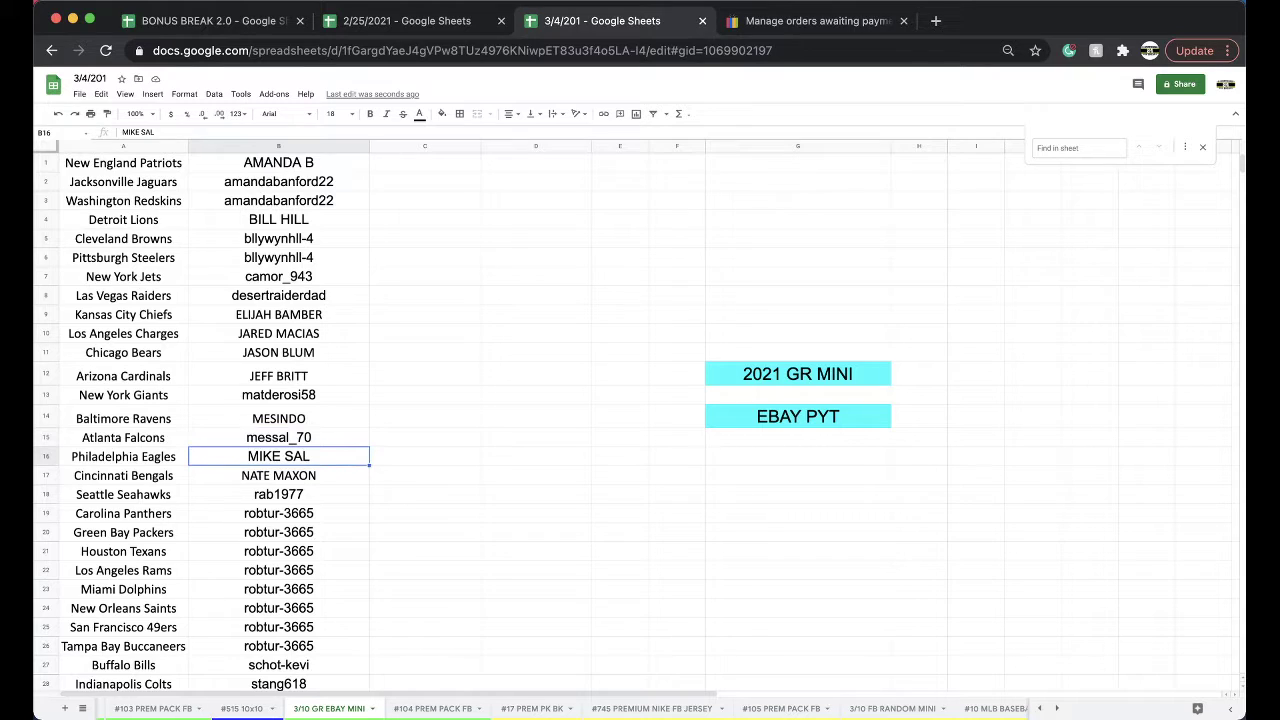
{"action": "key", "text": "Down"}
{"action": "key", "text": "Down"}
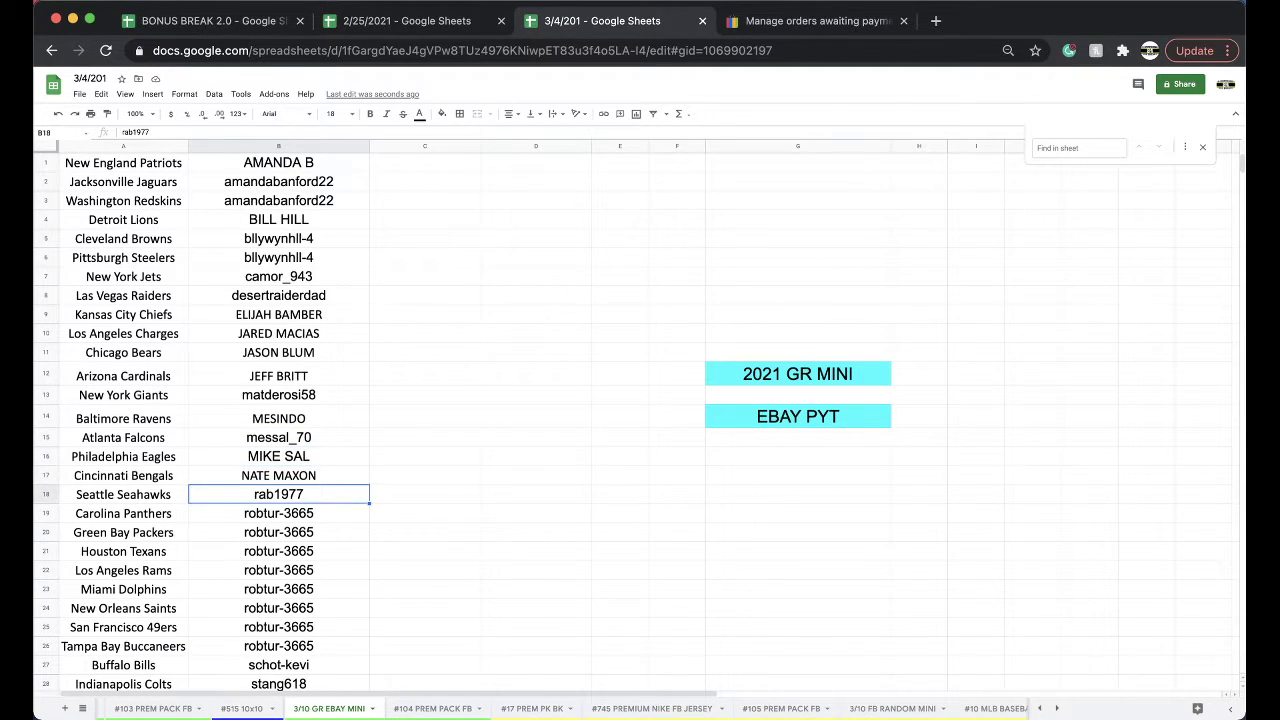
Review the buyer cells from Carolina Panthers down to Denver Broncos, then return to the top
{"action": "scroll", "coordinate": [460, 303], "scroll_direction": "down", "scroll_amount": 3}
{"action": "left_click", "coordinate": [308, 420]}
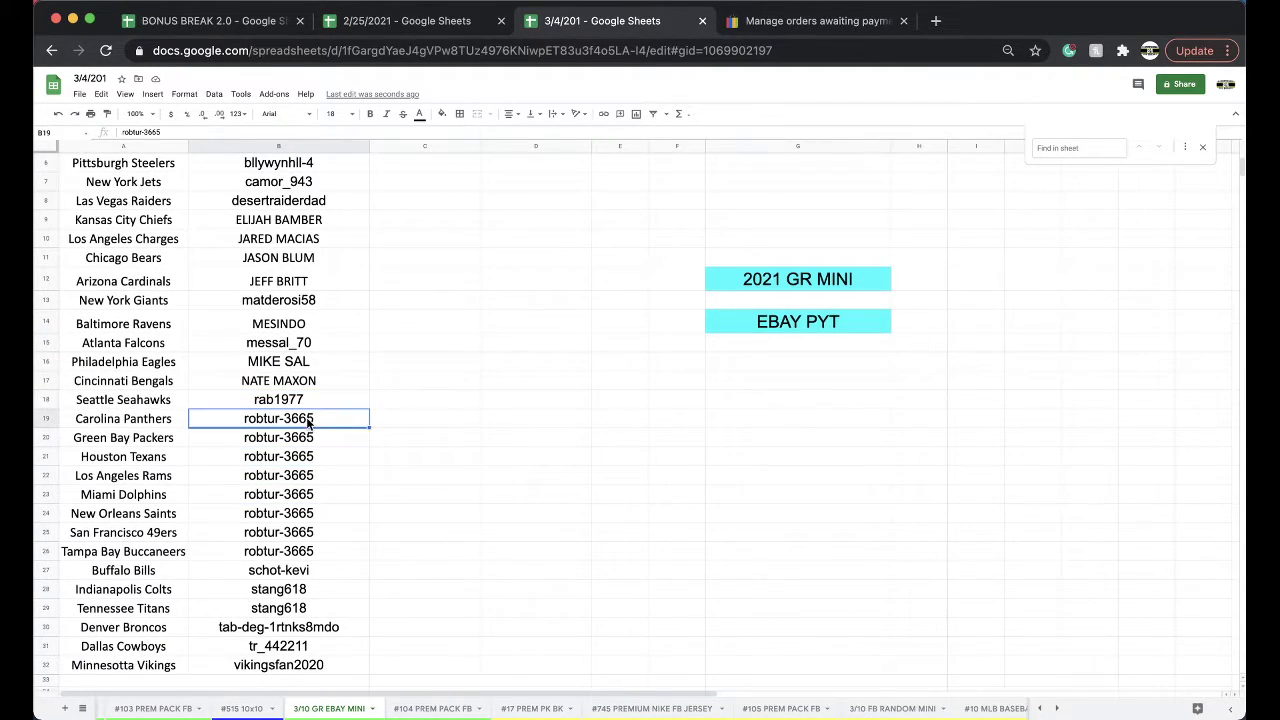
{"action": "key", "text": "Down"}
{"action": "key", "text": "Down"}
{"action": "key", "text": "Down"}
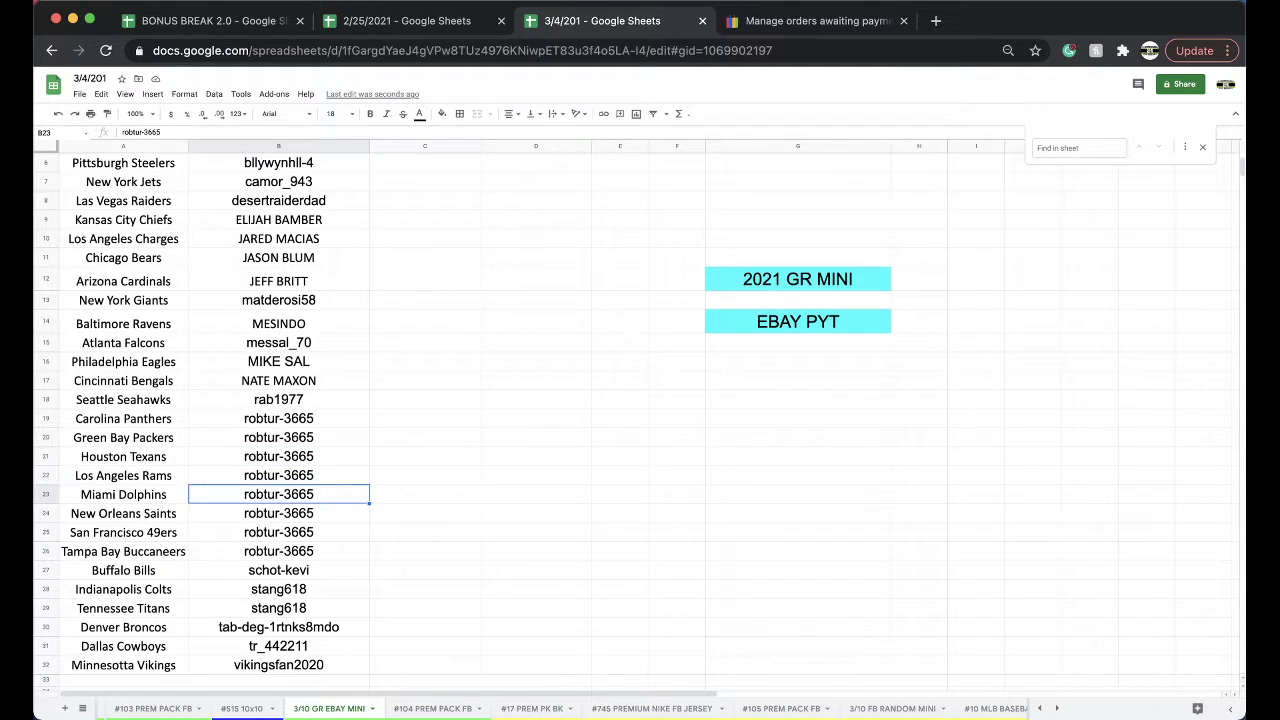
{"action": "key", "text": "Down"}
{"action": "key", "text": "Down"}
{"action": "key", "text": "Down"}
{"action": "key", "text": "Down"}
{"action": "key", "text": "Down"}
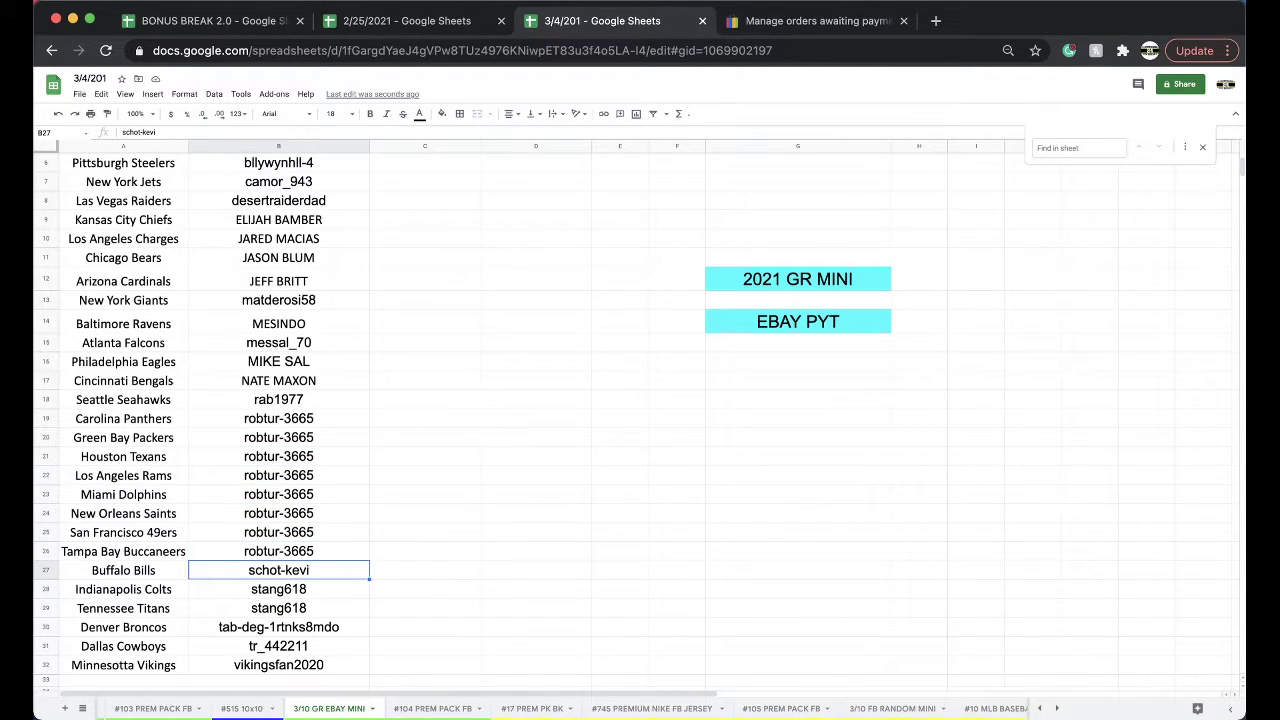
{"action": "key", "text": "Down"}
{"action": "key", "text": "Down"}
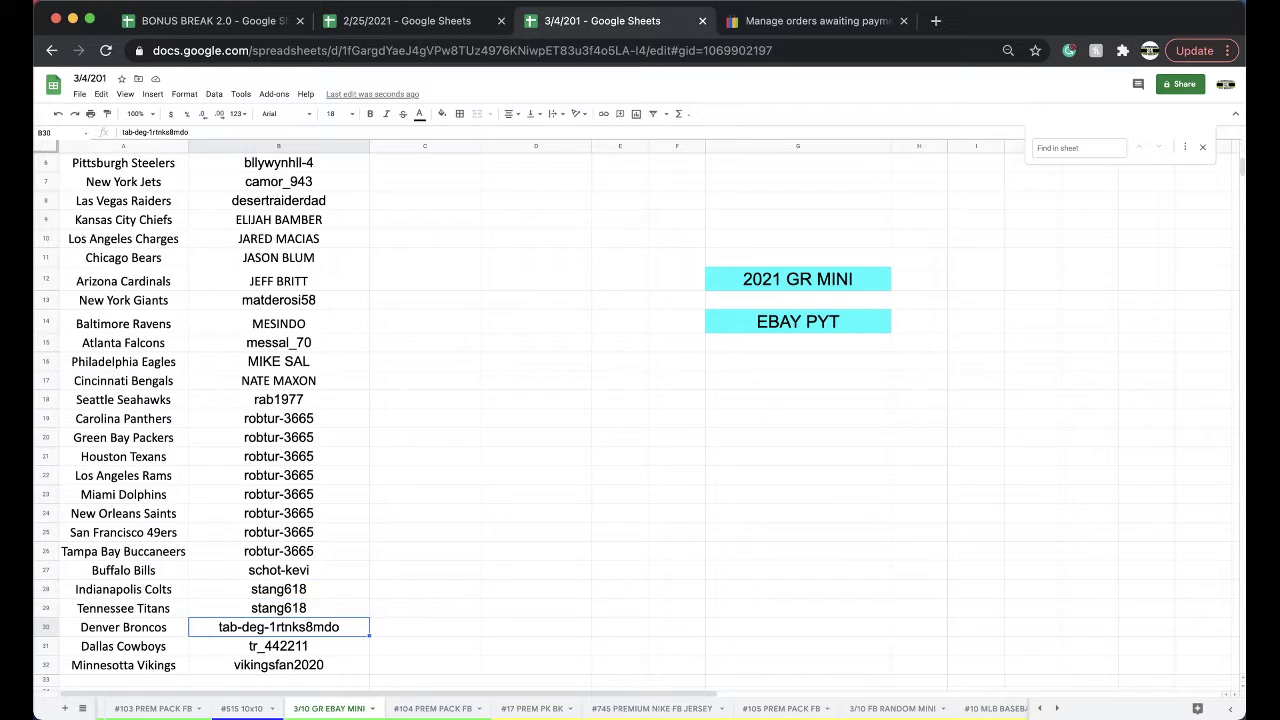
{"action": "key", "text": "Down"}
{"action": "key", "text": "Down"}
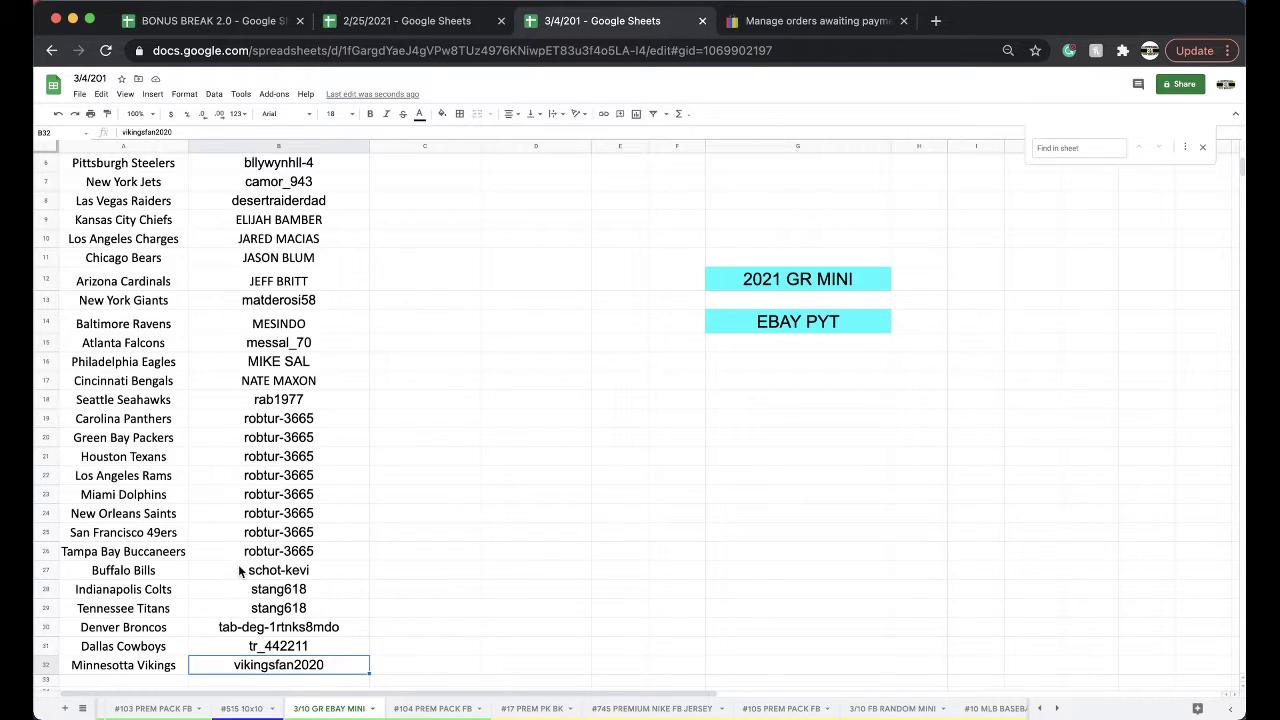
{"action": "scroll", "coordinate": [250, 556], "scroll_direction": "up", "scroll_amount": 3}
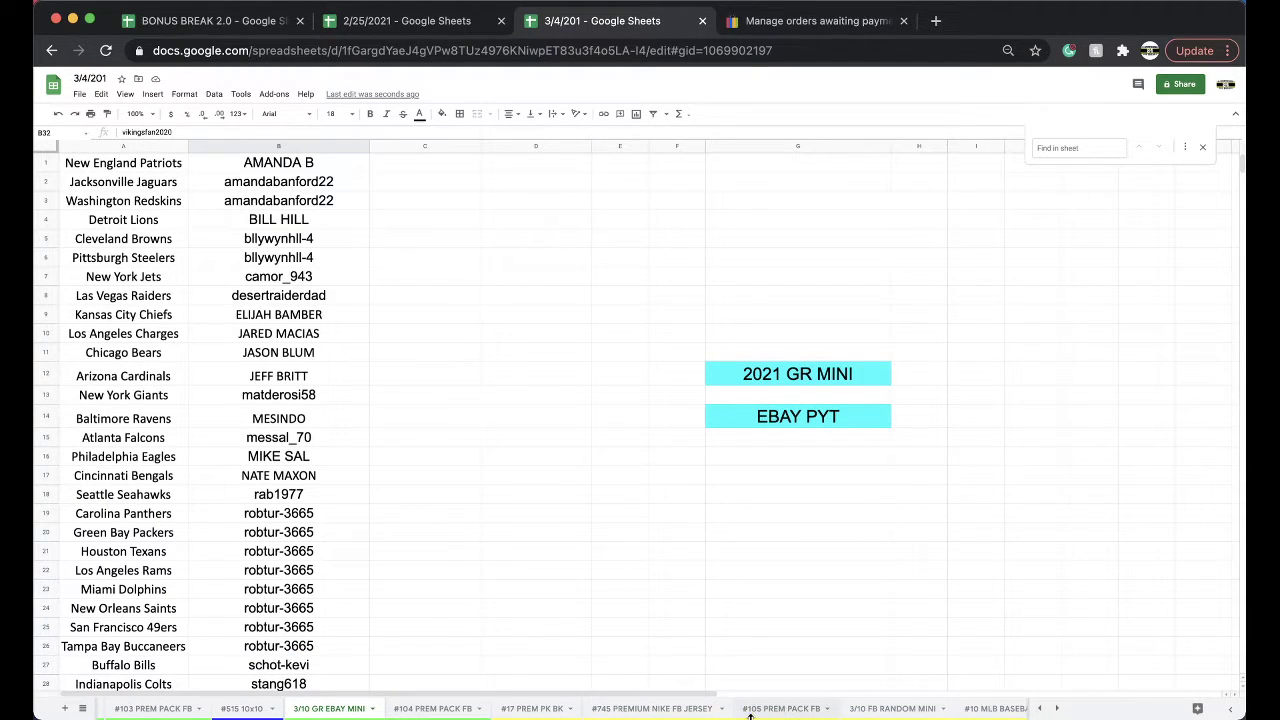
On 3/10 FB RANDOM MINI, enter the new buyer's name in C31 and C32
{"action": "left_click", "coordinate": [880, 708]}
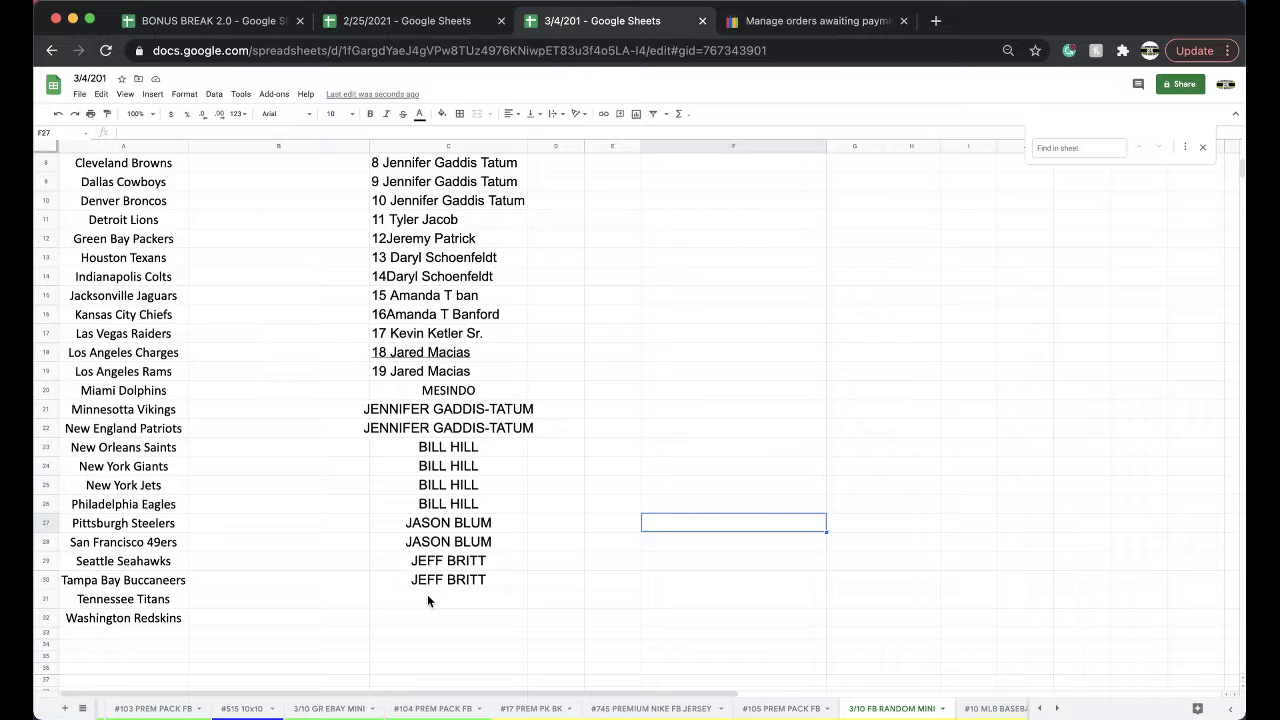
{"action": "left_click", "coordinate": [427, 598]}
{"action": "type", "text": "MIEK UT"}
{"action": "key", "text": "BackSpace"}
{"action": "key", "text": "BackSpace"}
{"action": "key", "text": "BackSpace"}
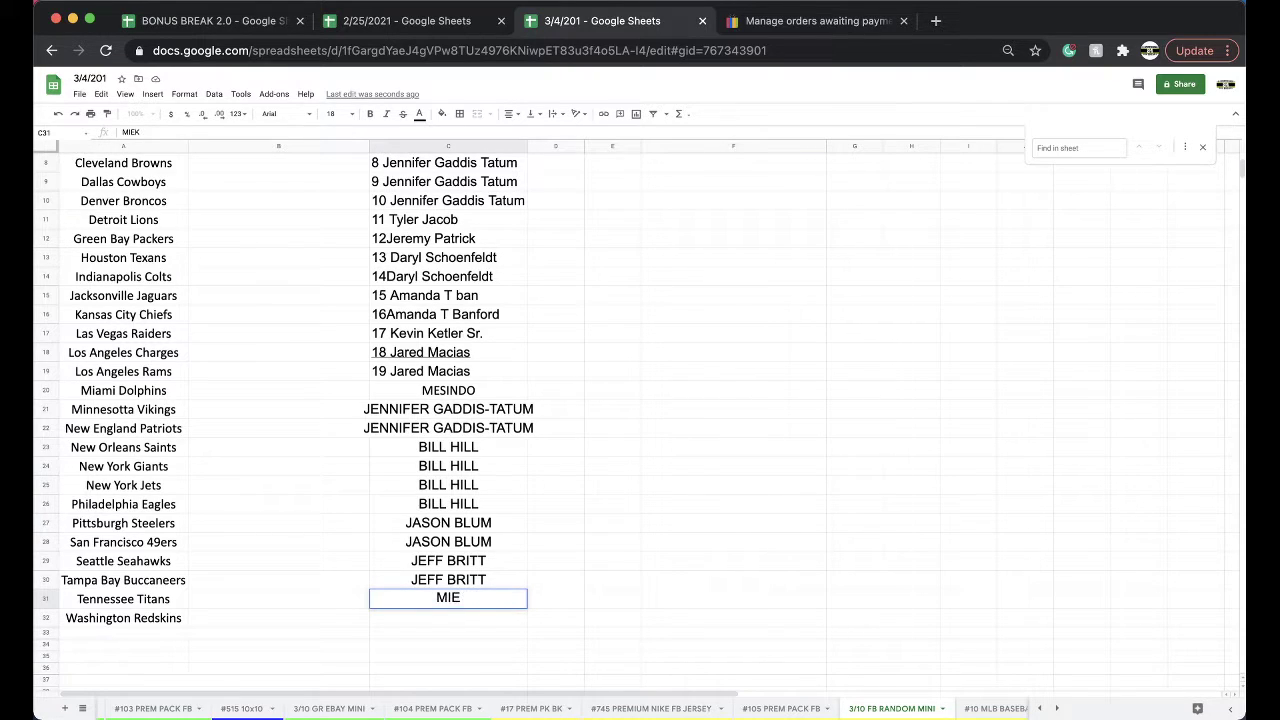
{"action": "key", "text": "BackSpace"}
{"action": "type", "text": "KE UTT"}
{"action": "key", "text": "Return"}
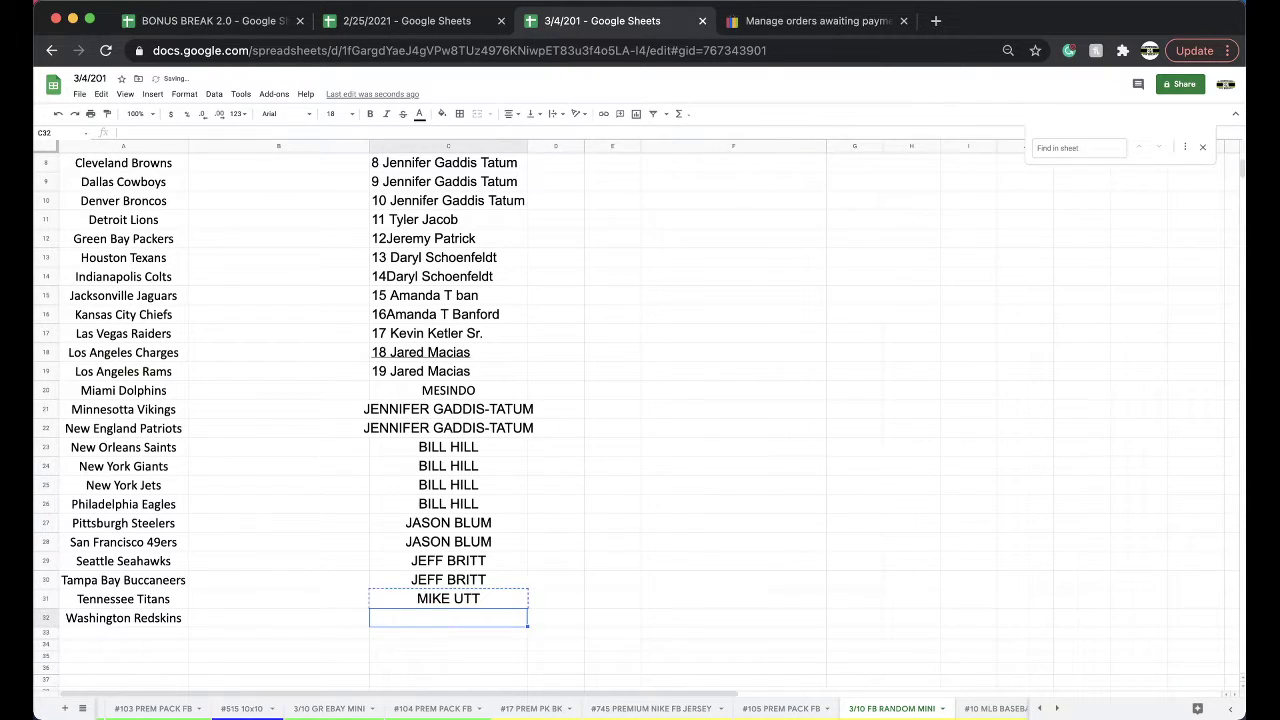
{"action": "key", "text": "ctrl+v"}
Fill the two new buyer cells with yellow
{"action": "left_click", "coordinate": [450, 590], "text": "shift"}
{"action": "left_click", "coordinate": [442, 113]}
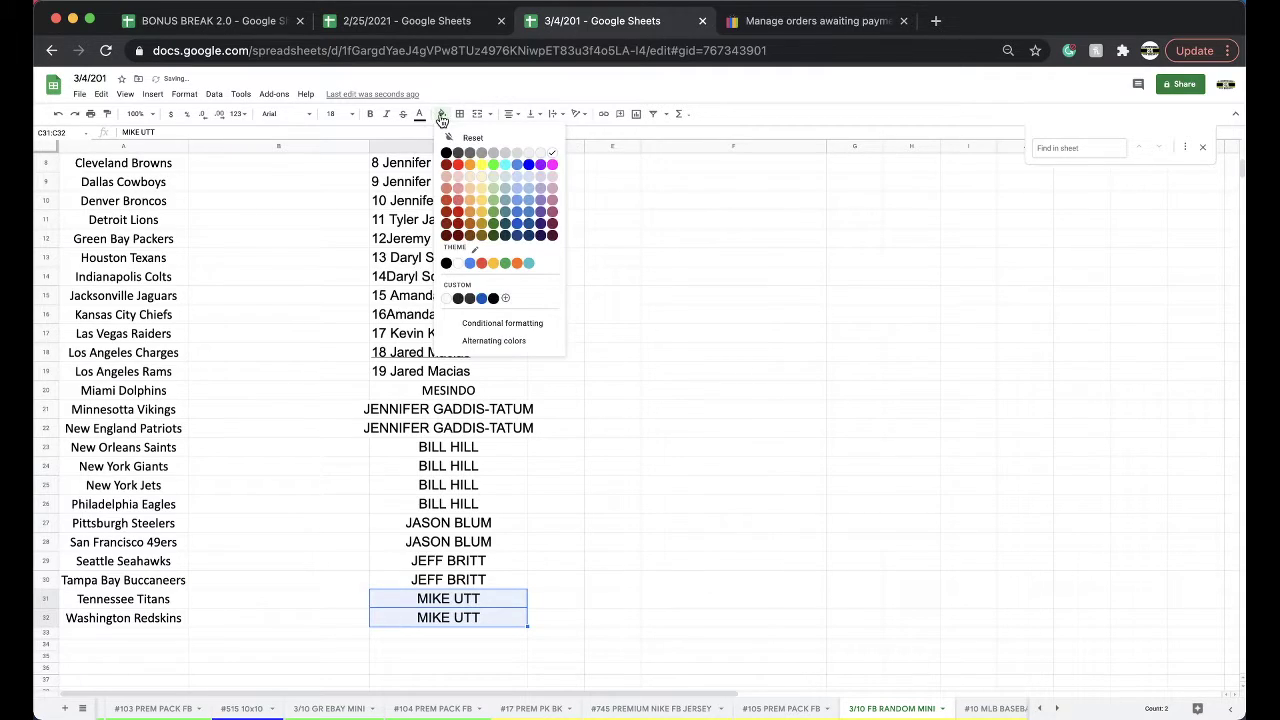
{"action": "left_click", "coordinate": [478, 158]}
Move the 3/10 FB RANDOM MINI tab after #104 PREM PACK FB and return to 3/10 GR EBAY MINI
{"action": "right_click", "coordinate": [900, 714]}
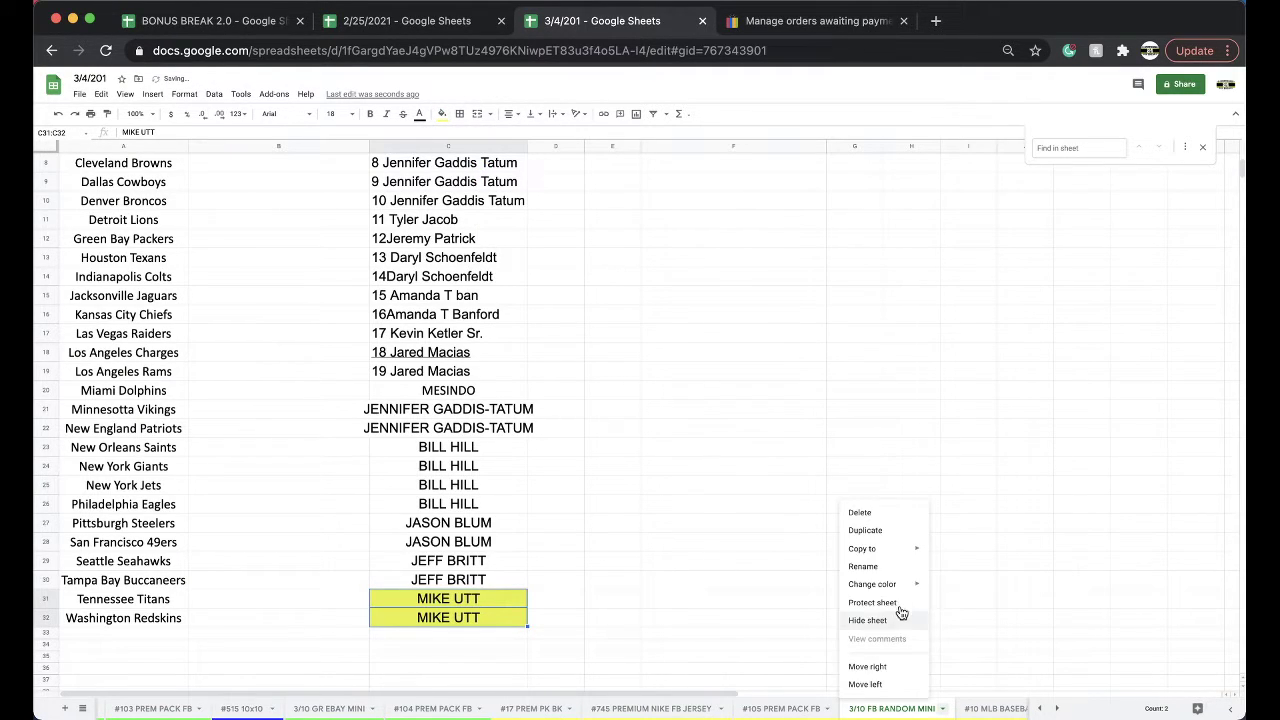
{"action": "mouse_move", "coordinate": [900, 585]}
{"action": "left_click", "coordinate": [982, 500]}
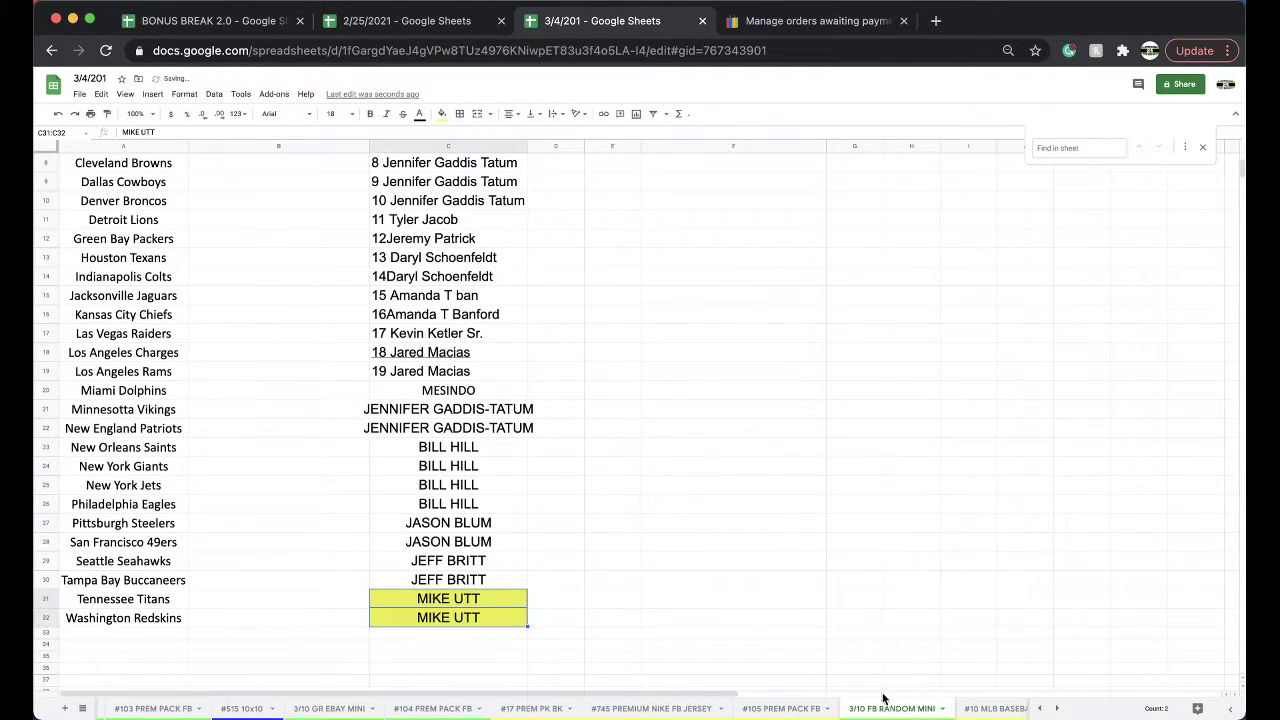
{"action": "left_click_drag", "start_coordinate": [875, 708], "coordinate": [550, 710]}
{"action": "left_click", "coordinate": [338, 710]}
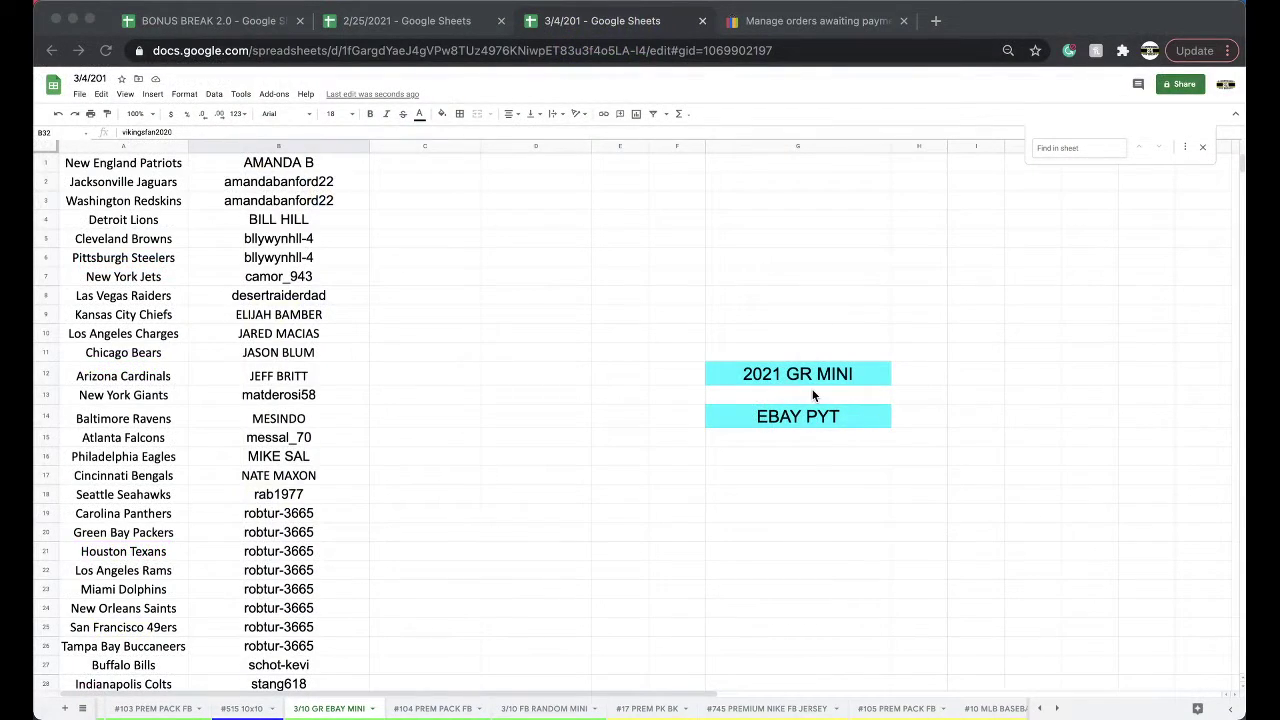
Fill the New Orleans Saints buyer cell B24 with yellow
{"action": "left_click", "coordinate": [267, 610]}
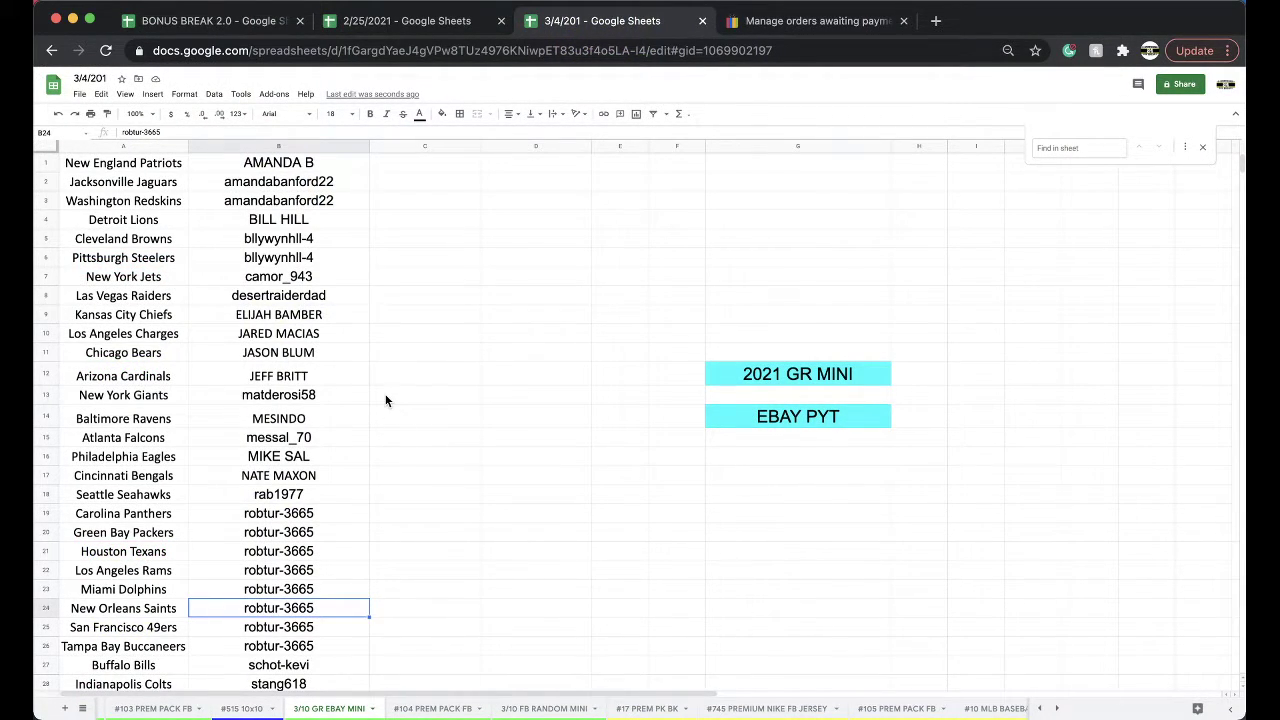
{"action": "left_click", "coordinate": [442, 113]}
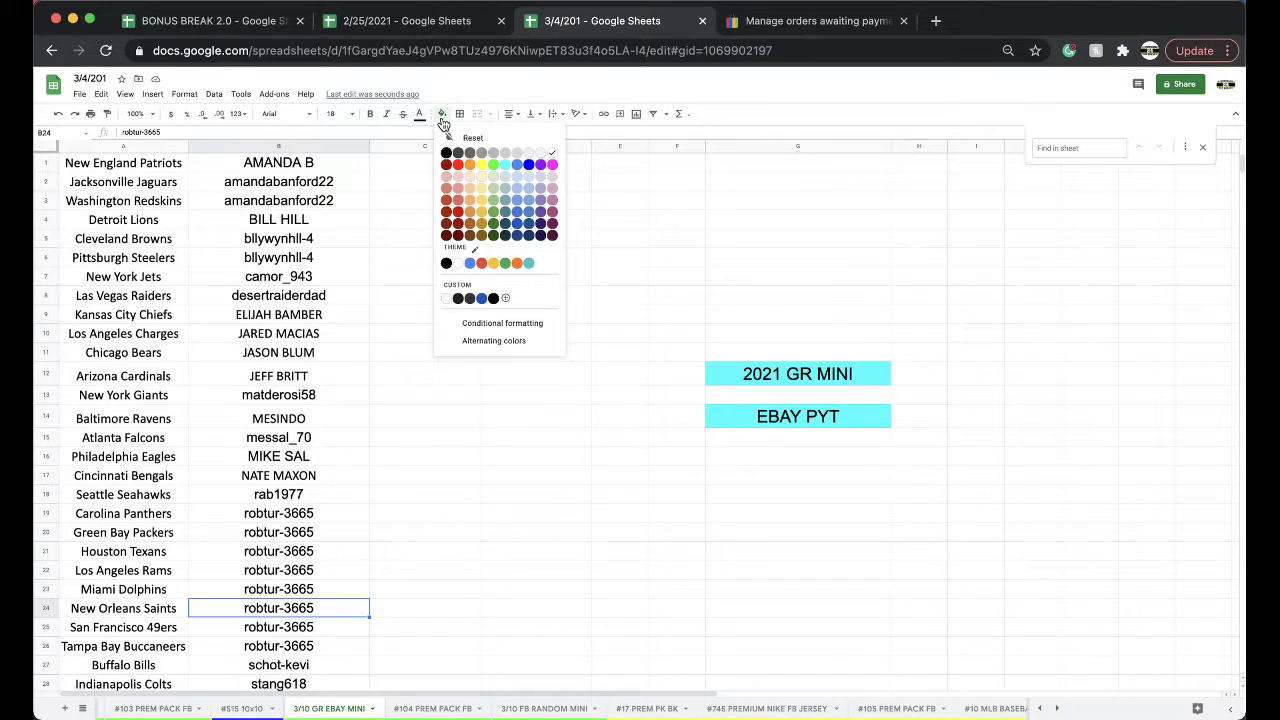
{"action": "left_click", "coordinate": [481, 164]}
Sort the sheet A to Z by team name in column A
{"action": "left_click", "coordinate": [148, 147]}
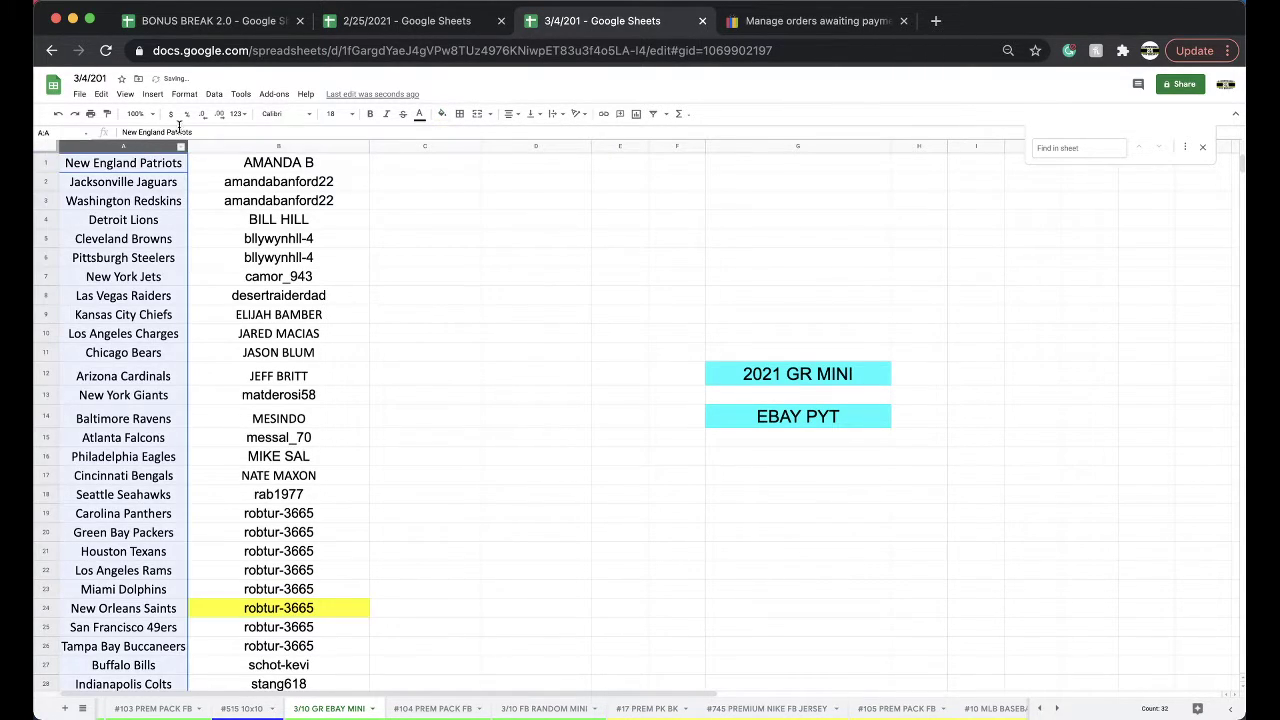
{"action": "left_click", "coordinate": [213, 94]}
{"action": "left_click", "coordinate": [260, 118]}
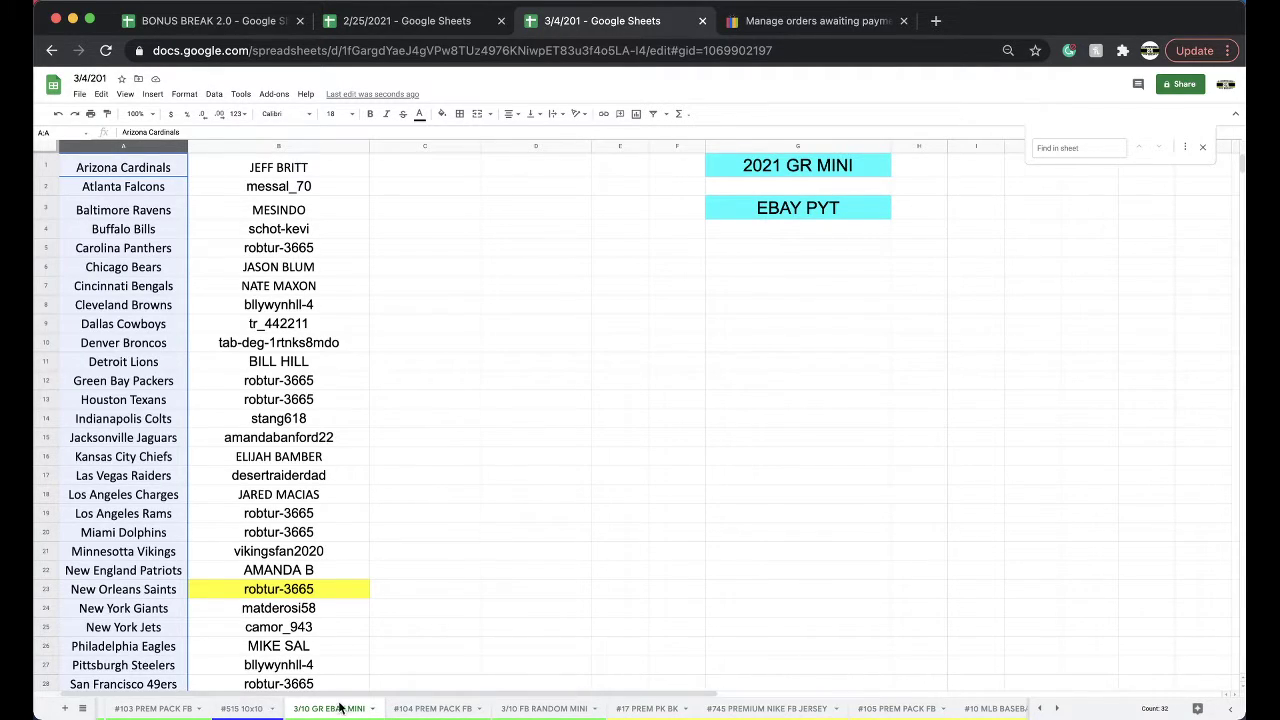
{"action": "left_click", "coordinate": [422, 614]}
{"action": "left_click", "coordinate": [555, 710]}
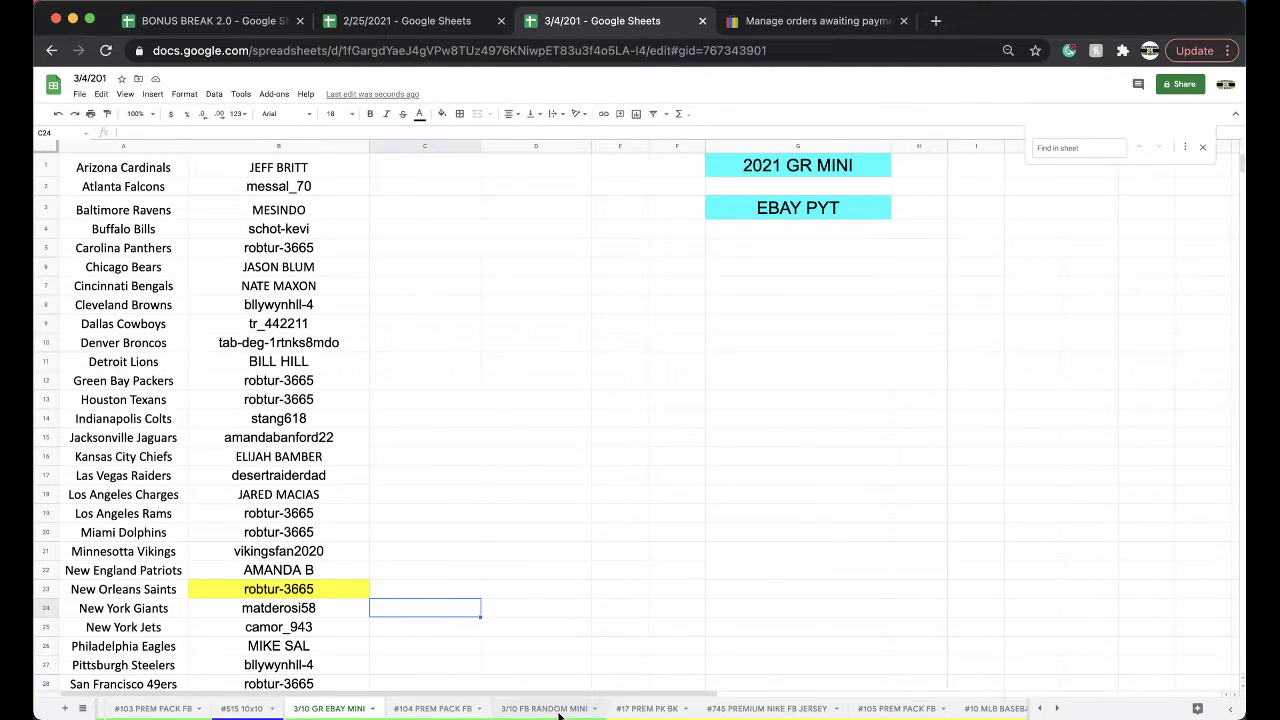
{"action": "left_click", "coordinate": [441, 113]}
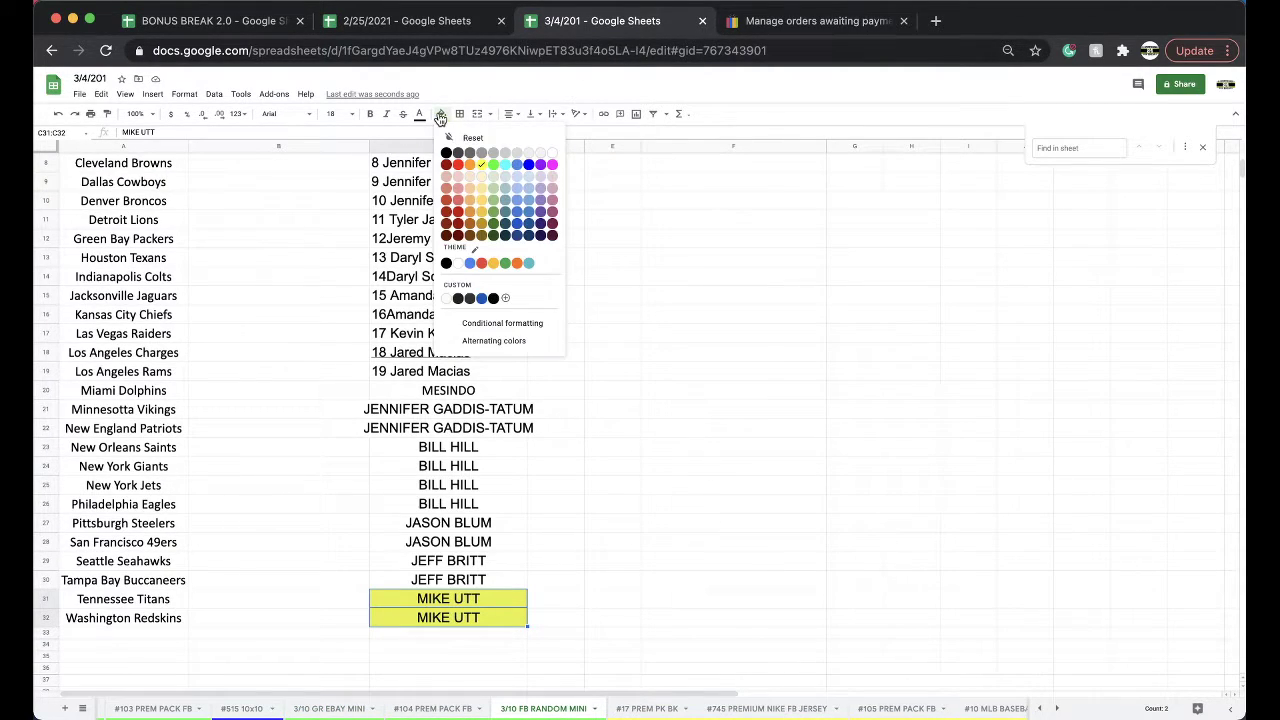
{"action": "left_click", "coordinate": [451, 138]}
{"action": "scroll", "coordinate": [470, 545], "scroll_direction": "up", "scroll_amount": 3}
{"action": "left_click", "coordinate": [432, 708]}
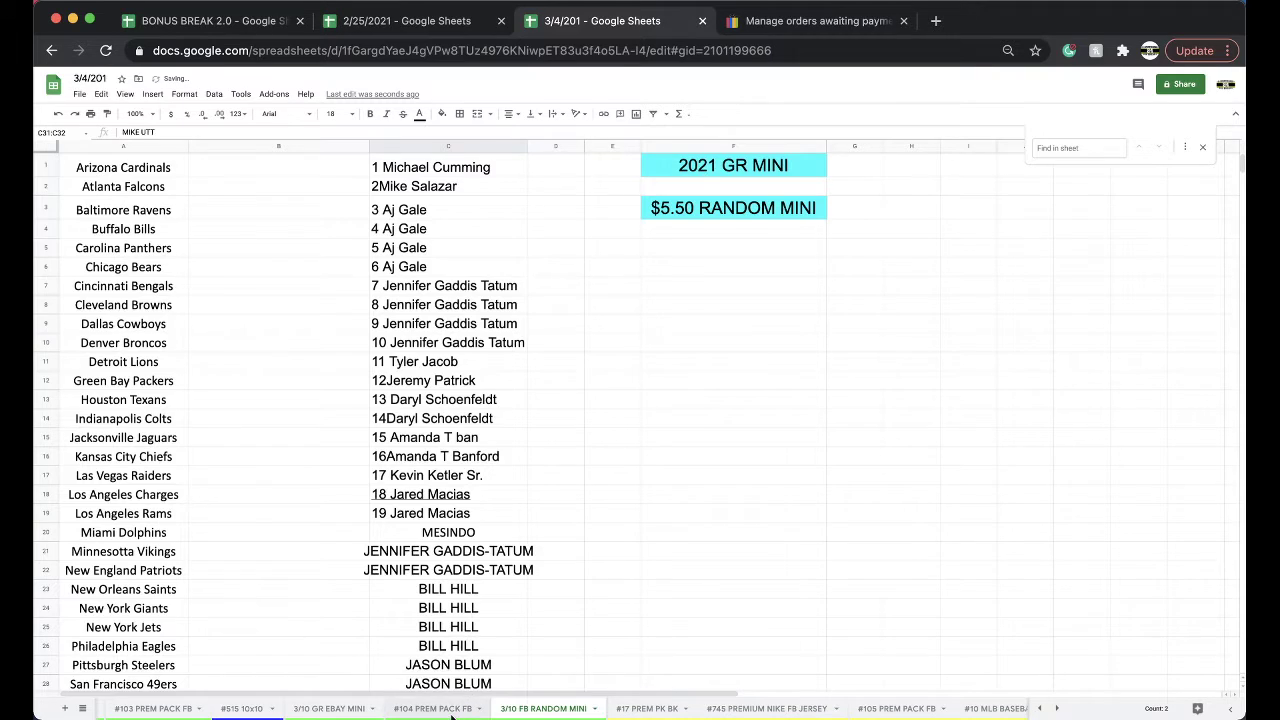
{"action": "left_click", "coordinate": [647, 710]}
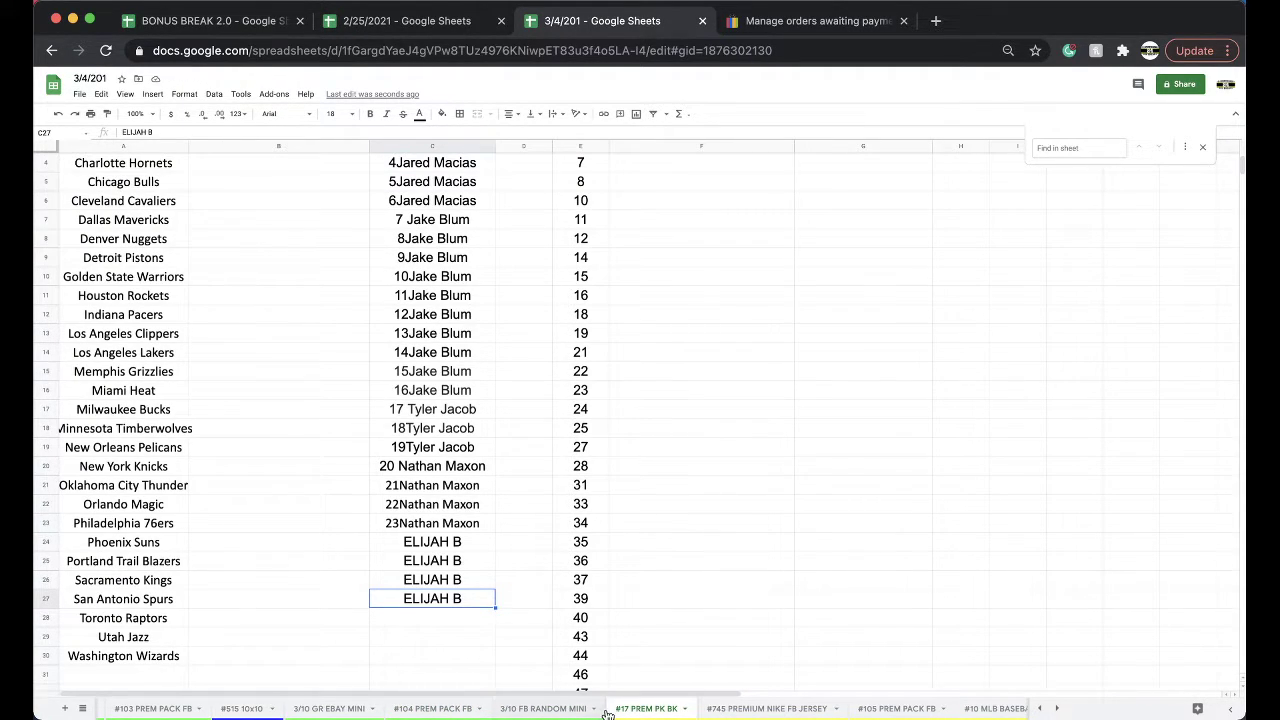
{"action": "left_click", "coordinate": [723, 709]}
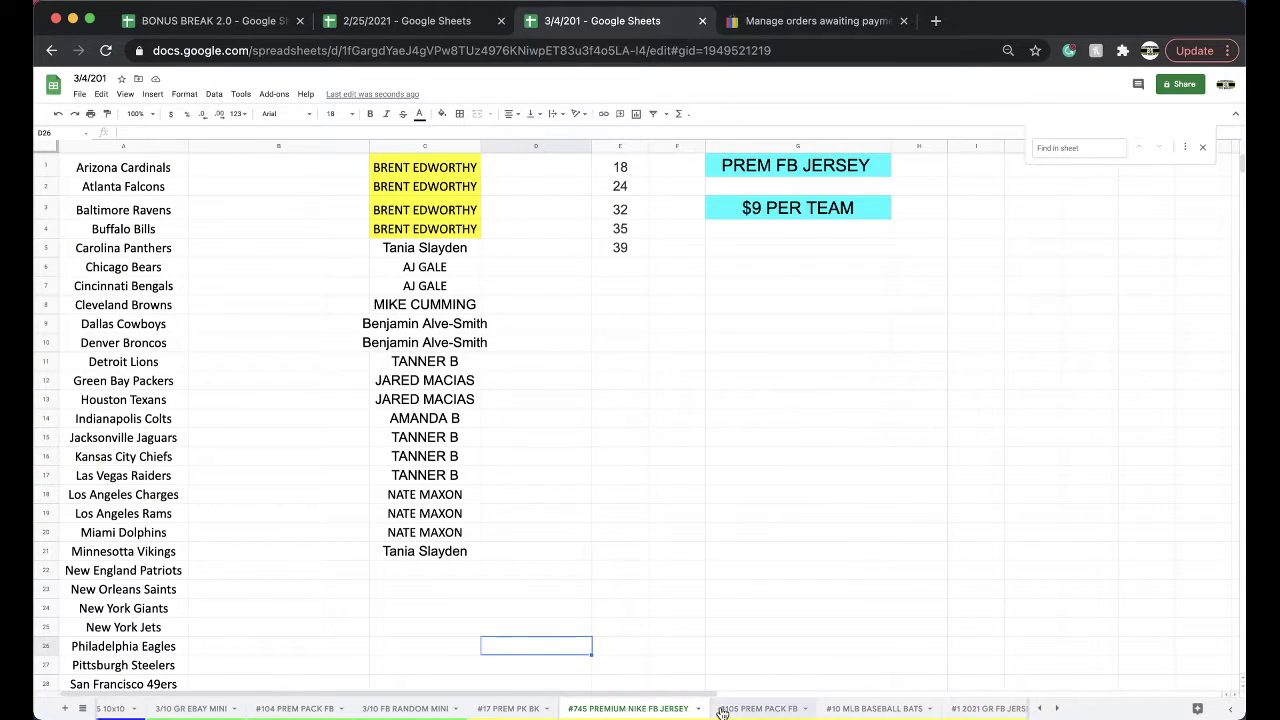
{"action": "left_click", "coordinate": [724, 710]}
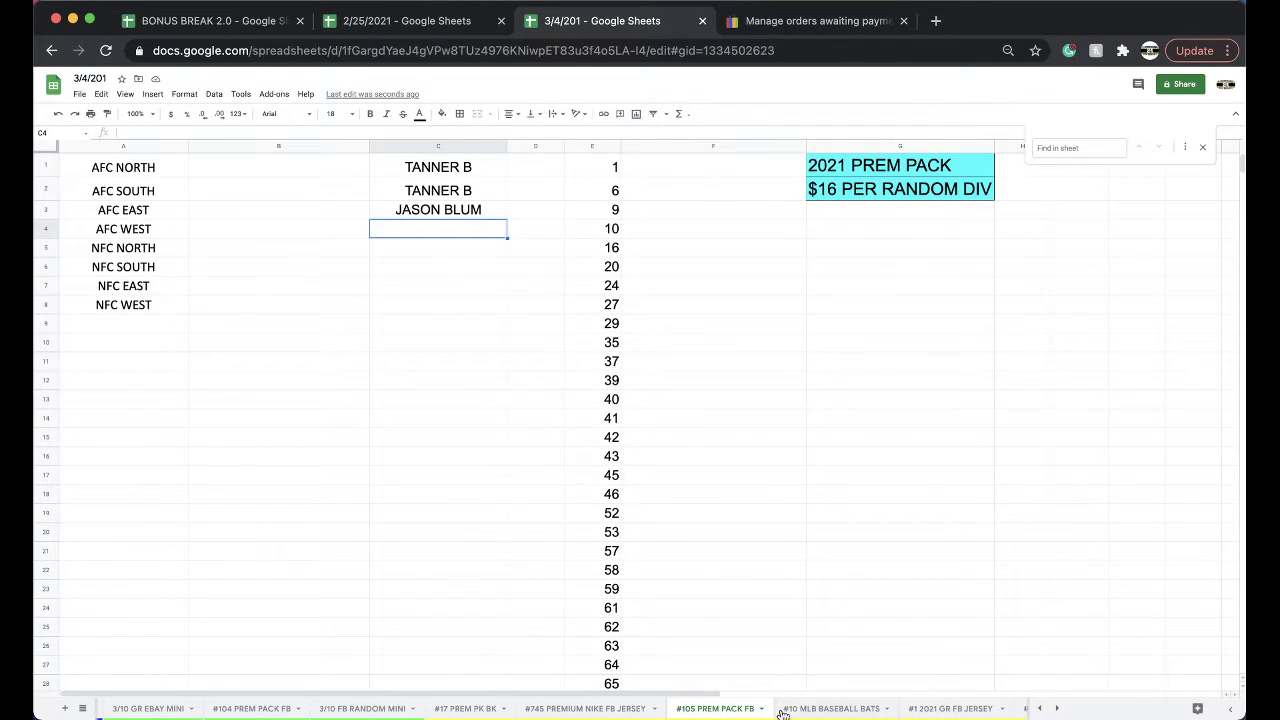
{"action": "left_click", "coordinate": [799, 710]}
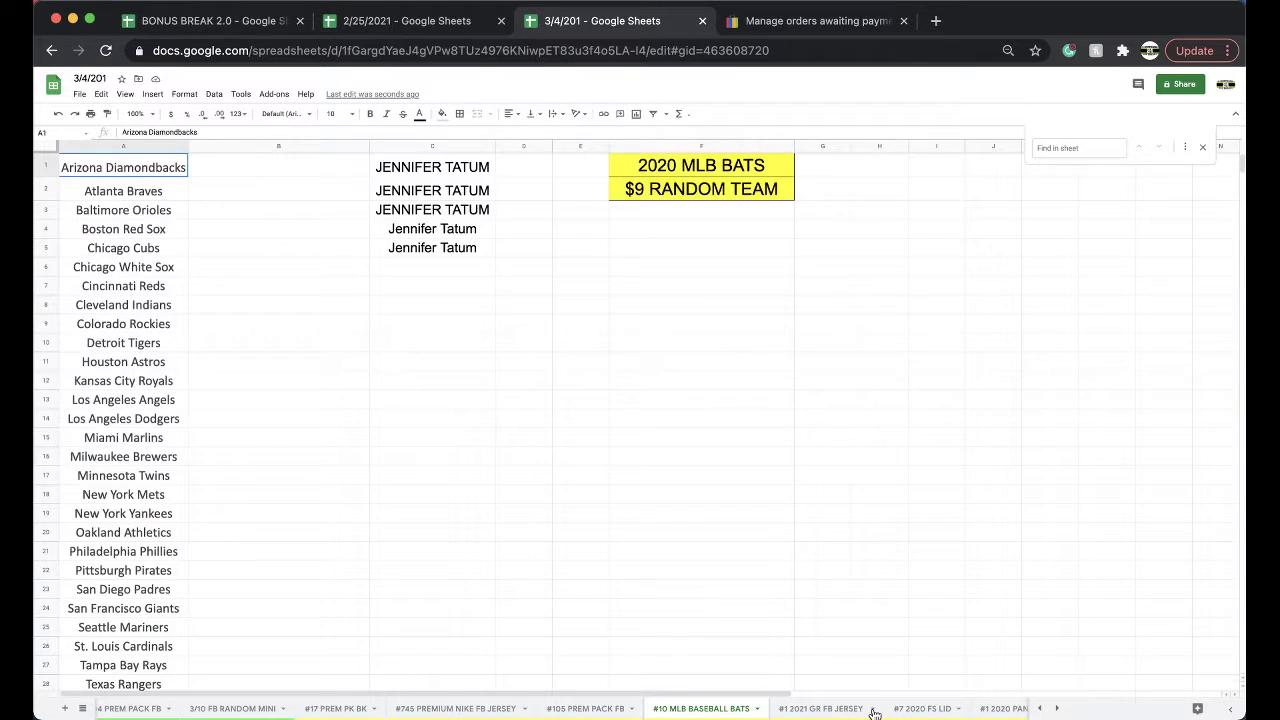
{"action": "left_click", "coordinate": [838, 709]}
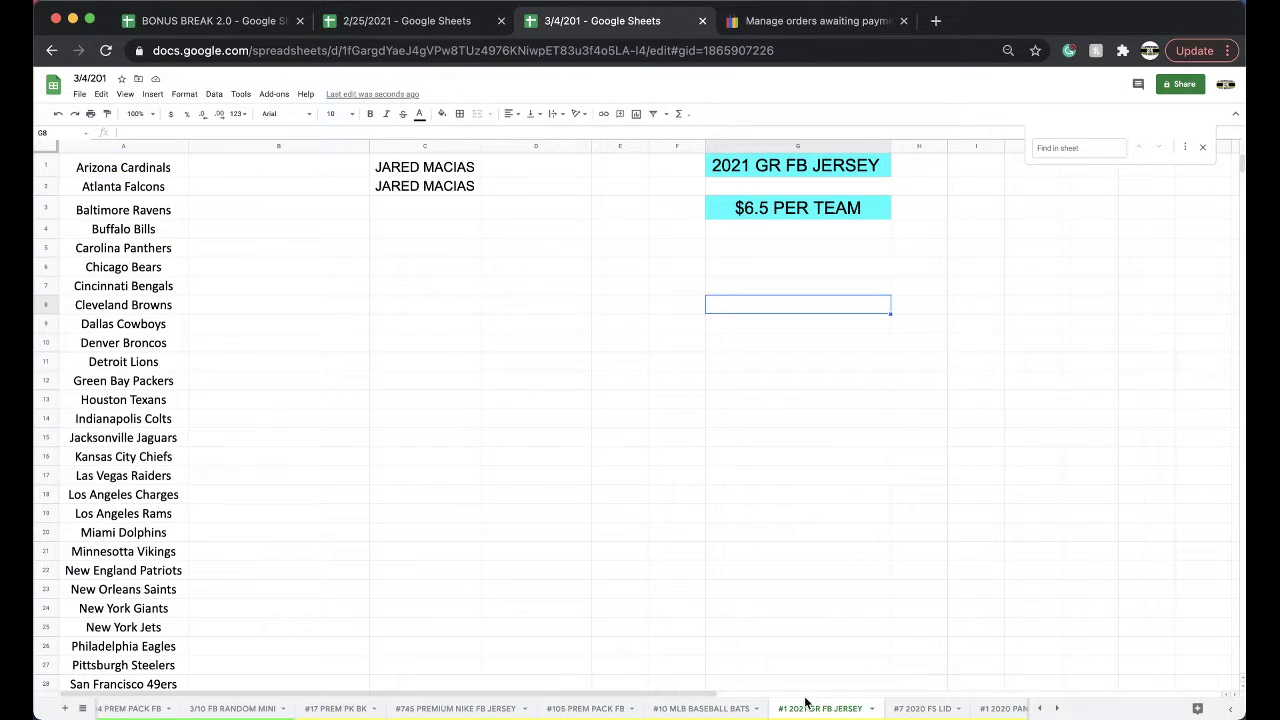
{"action": "scroll", "coordinate": [805, 703], "scroll_direction": "left", "scroll_amount": 5}
{"action": "left_click", "coordinate": [262, 708]}
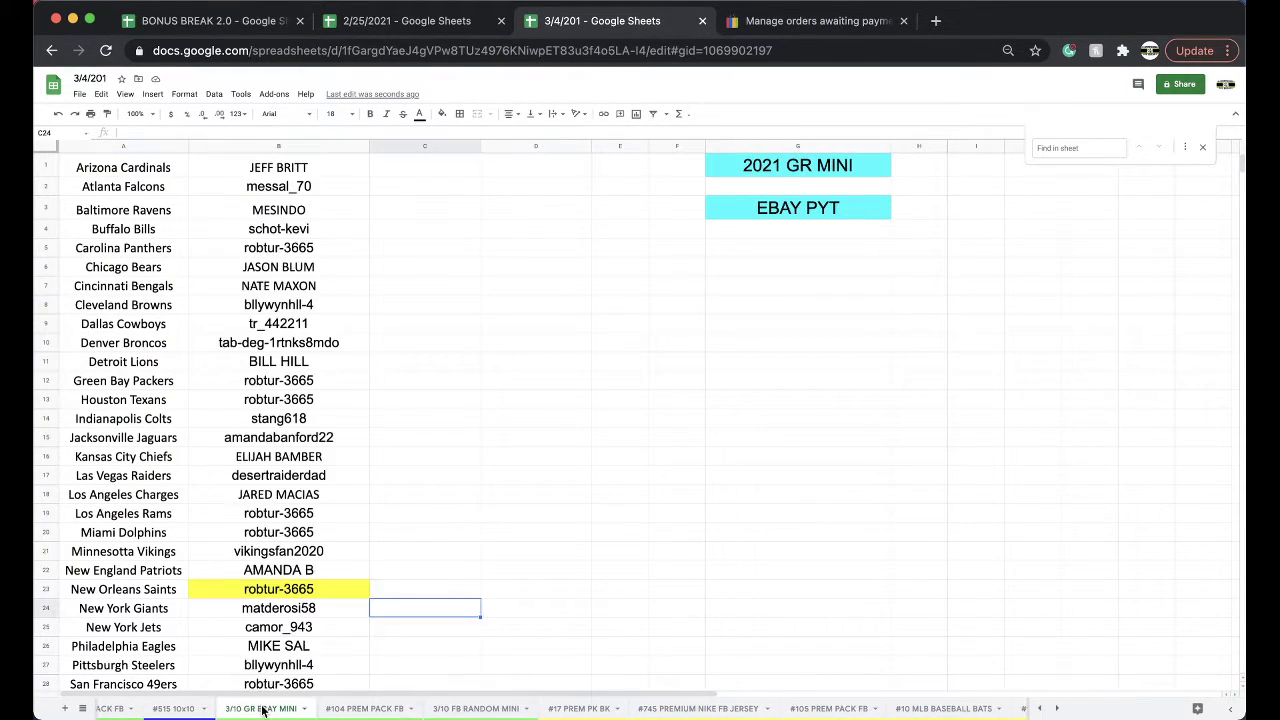